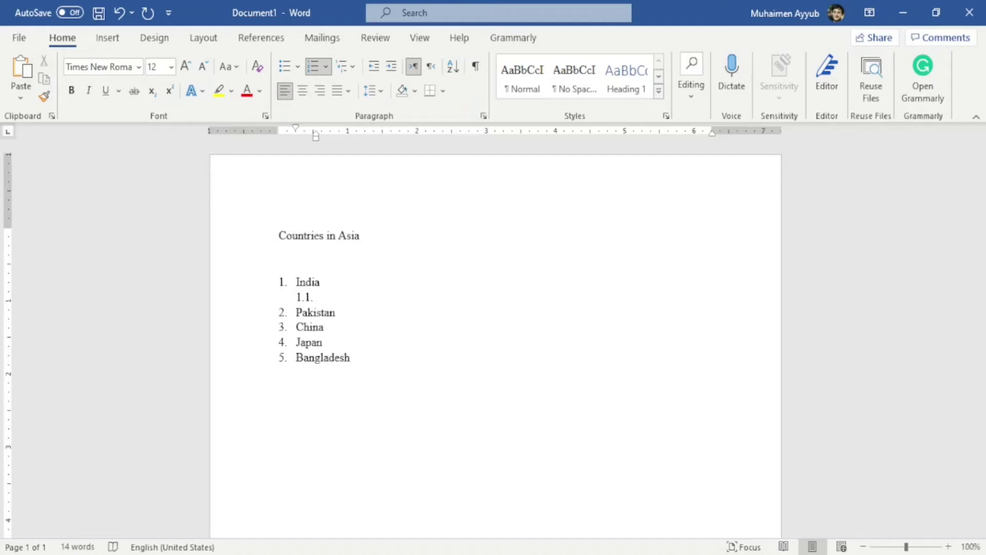
Enter Delhi as a sub-item and start the next sub-item with 'Mum'
text(Delhi)
key(Return)
text(Mum)
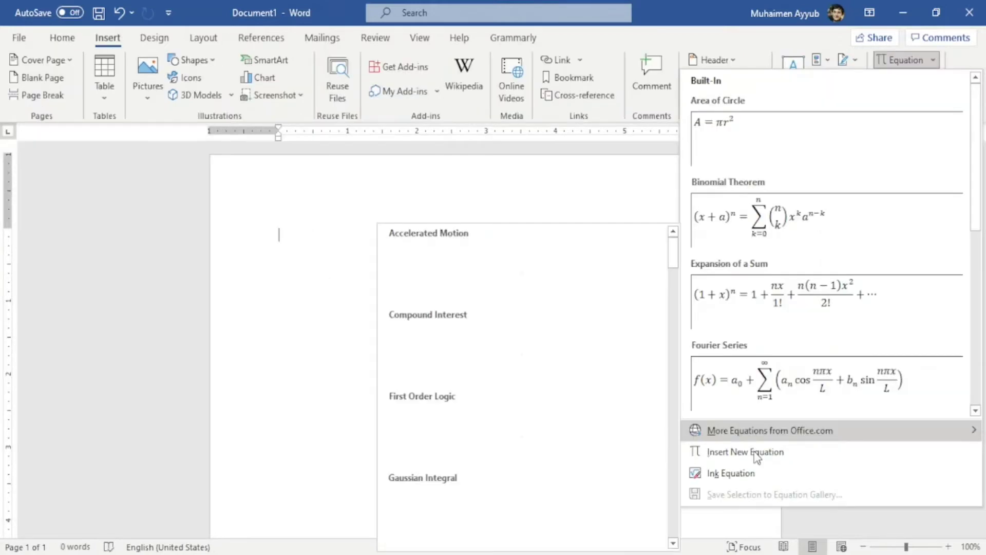
Insert a stacked fraction equation, then draw a single-cell table on the page
click(757, 453)
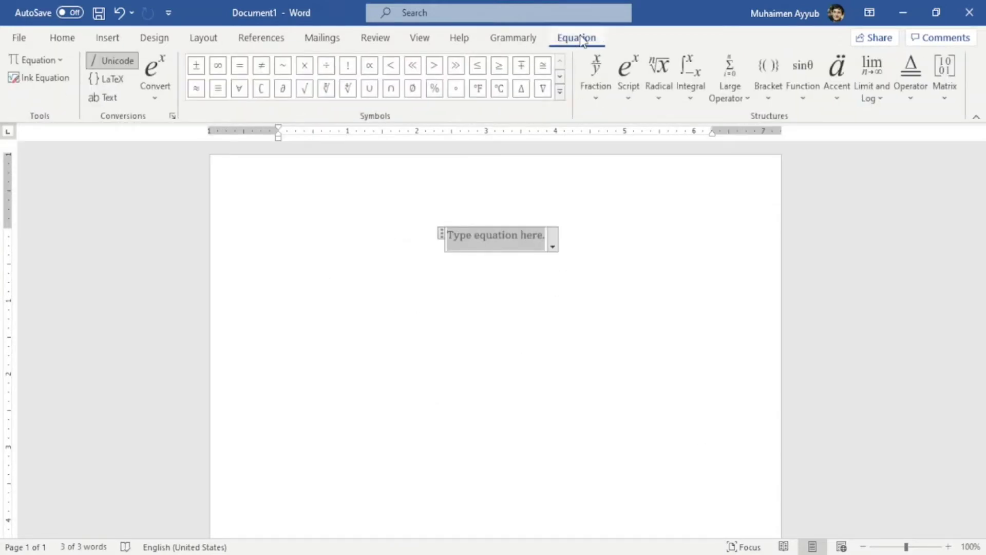
click(596, 92)
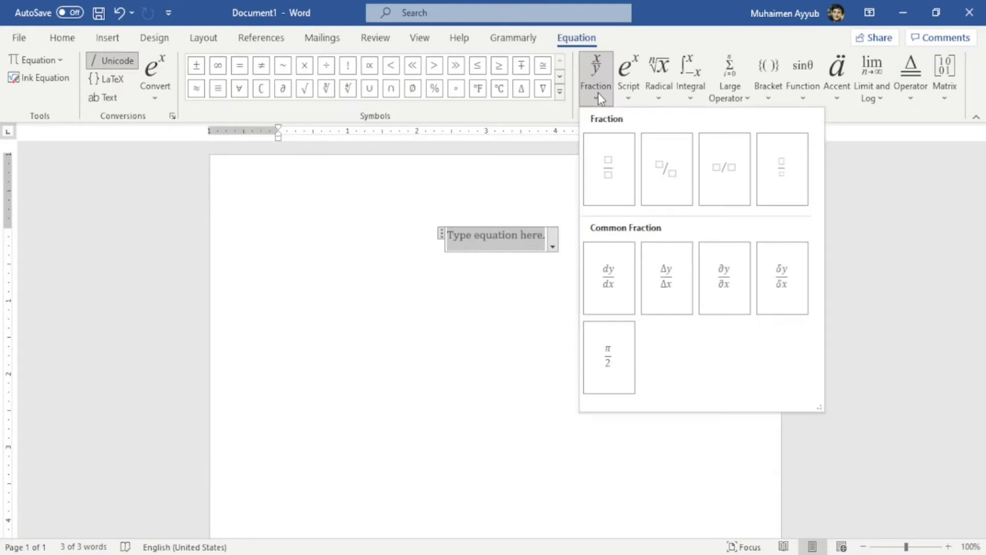
click(606, 161)
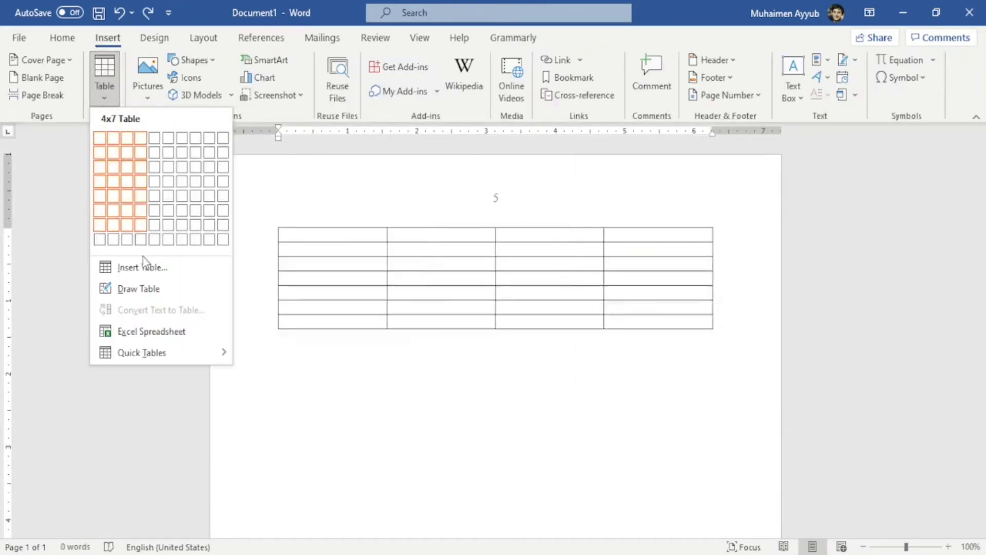
click(147, 289)
drag(280, 232, 339, 256)
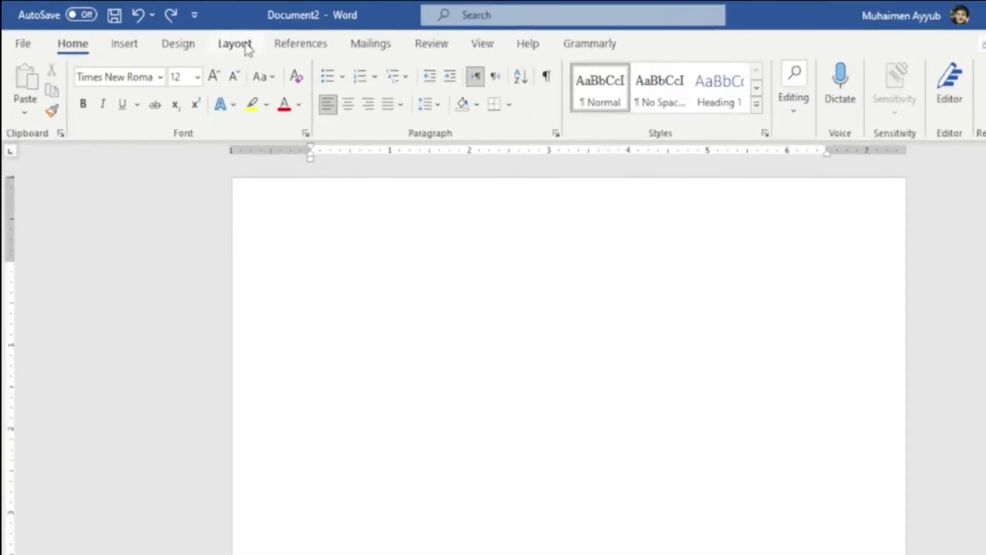
Set Document2's paper size to A4 from the Layout tab's Size list
click(211, 39)
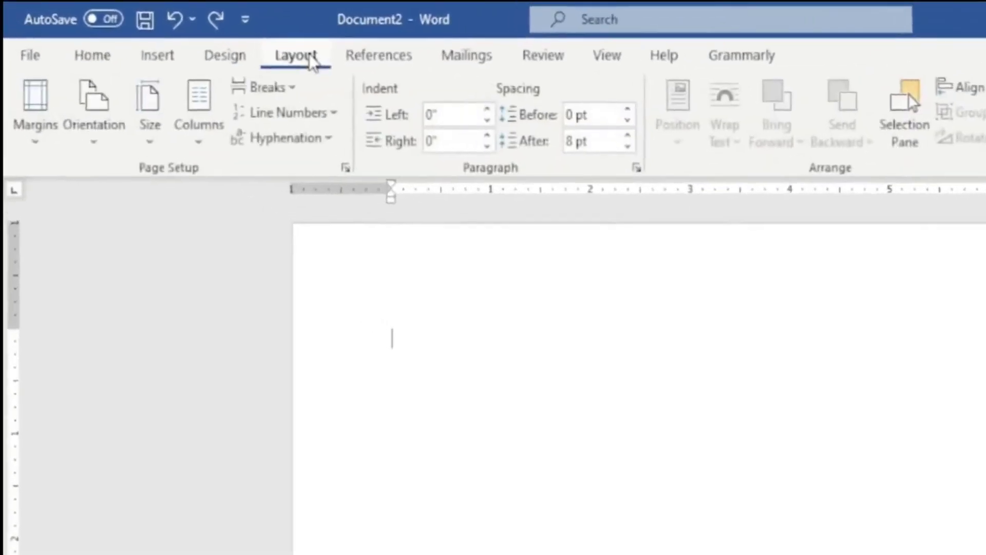
click(158, 149)
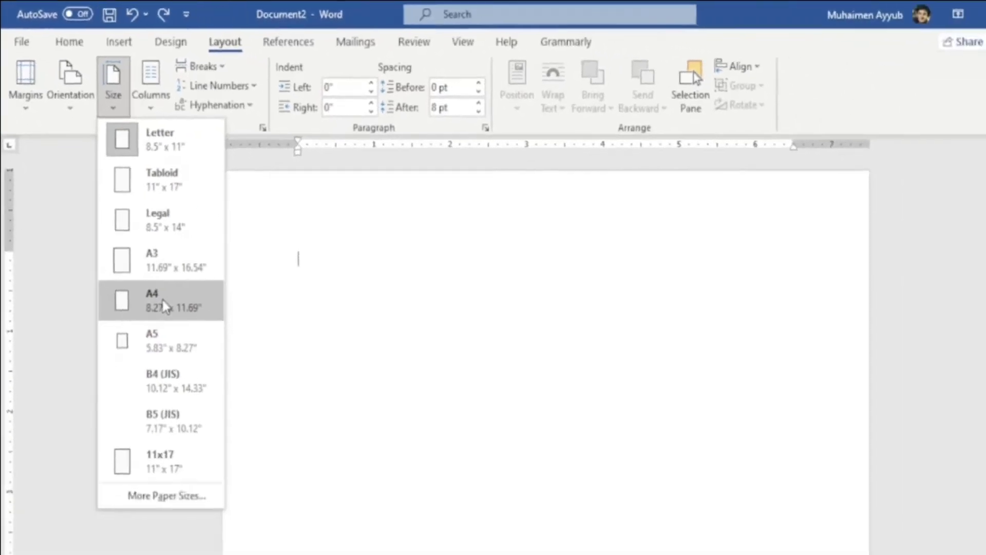
click(226, 417)
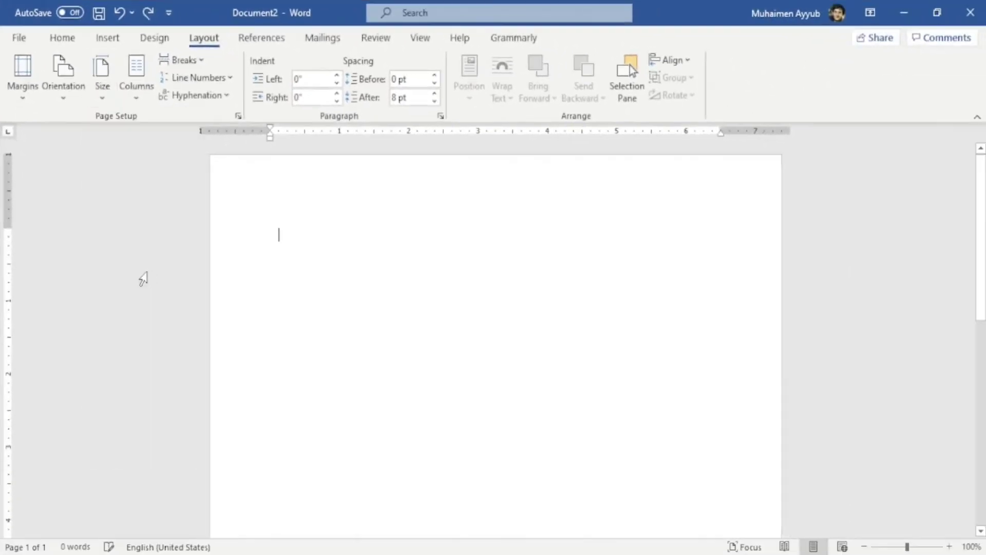
Give the whole document a custom left margin of 1.25" in Page Setup
click(20, 100)
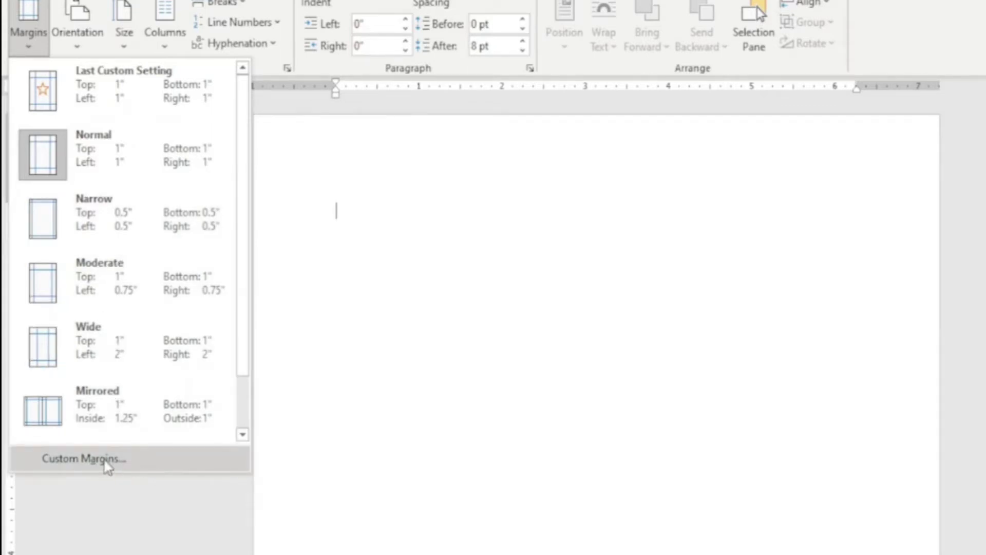
click(125, 461)
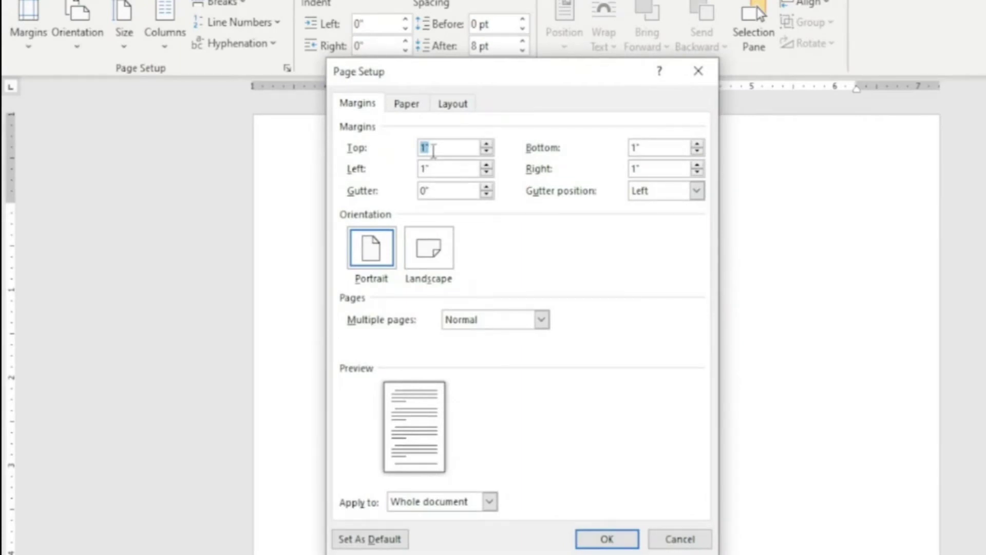
click(425, 168)
text(.25)
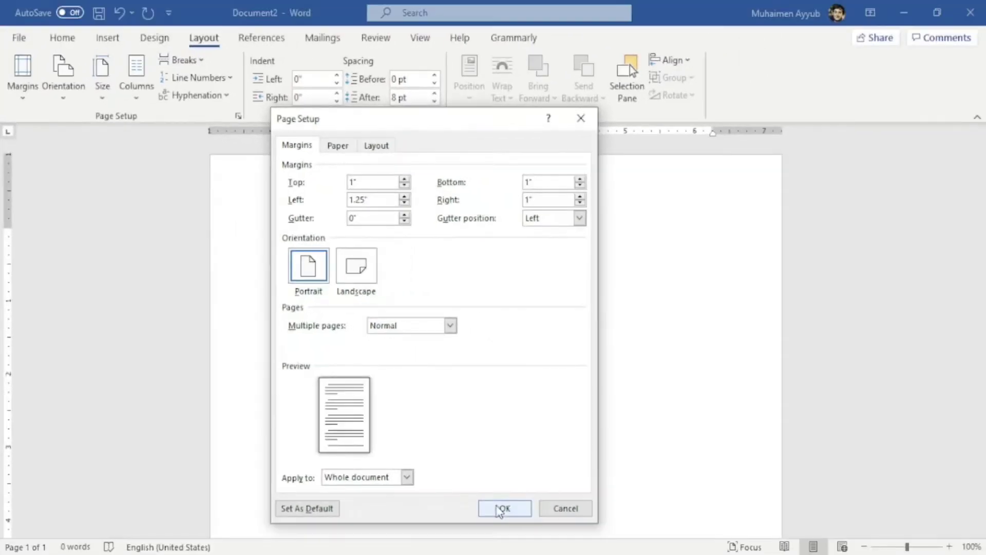
click(602, 539)
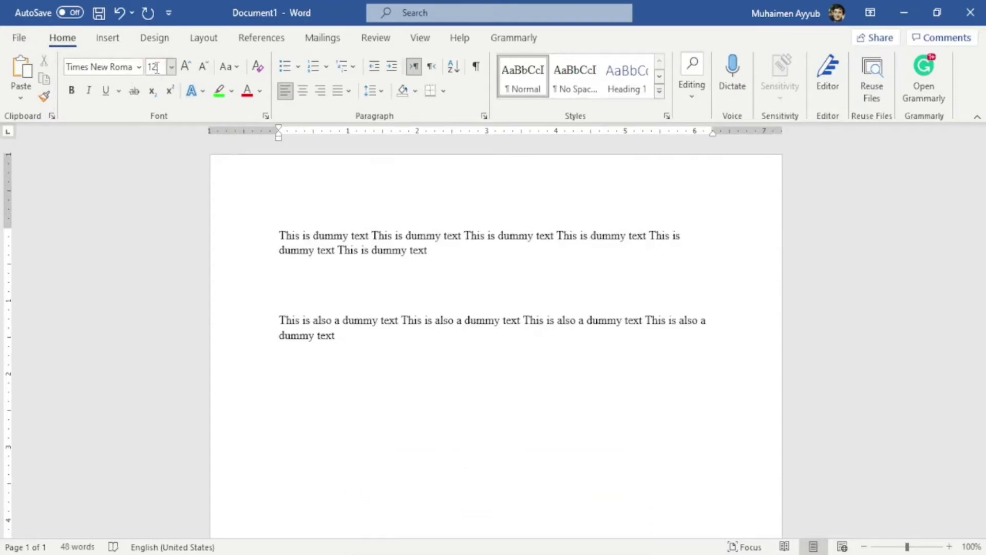
Select the word 'dummy', then the first paragraph, then all text with Ctrl+A
double_click(327, 238)
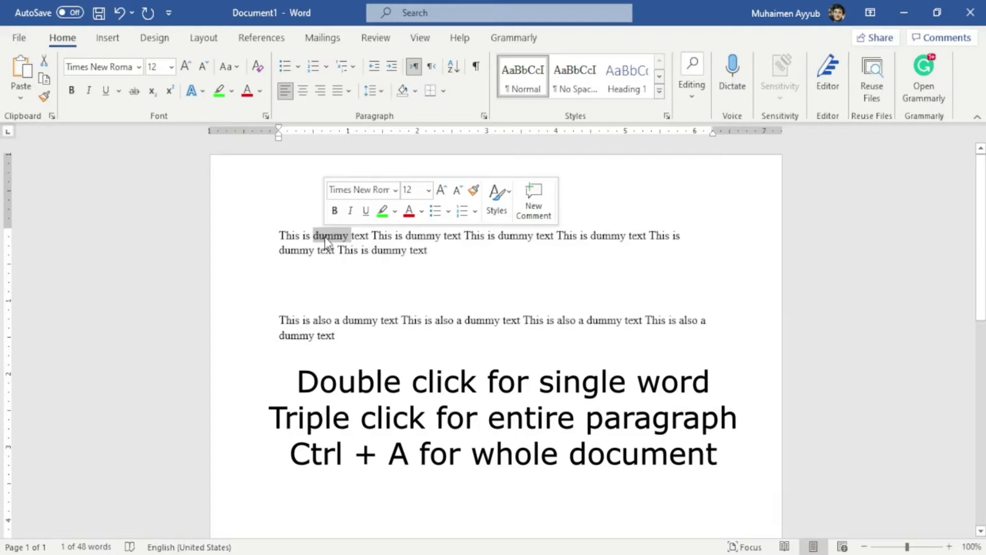
triple_click(394, 240)
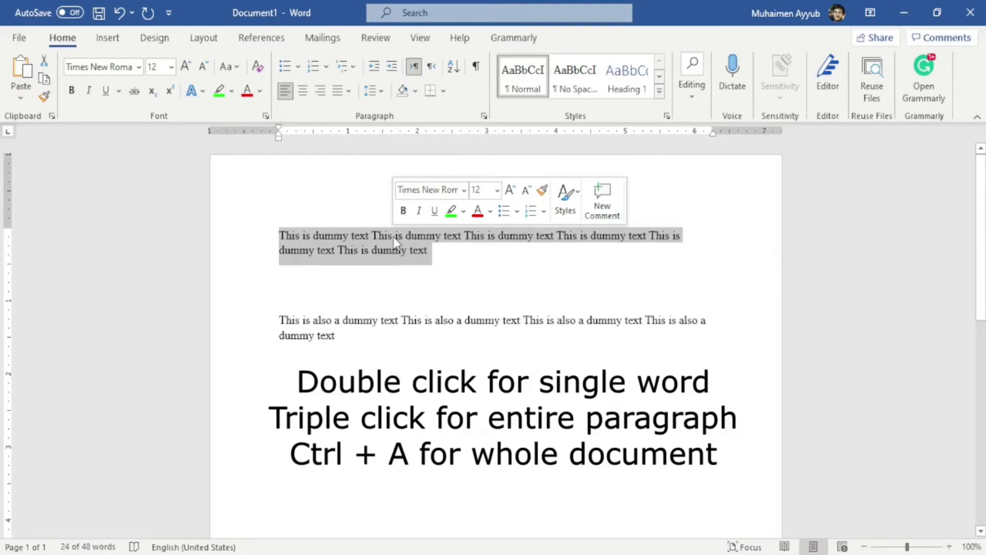
click(393, 271)
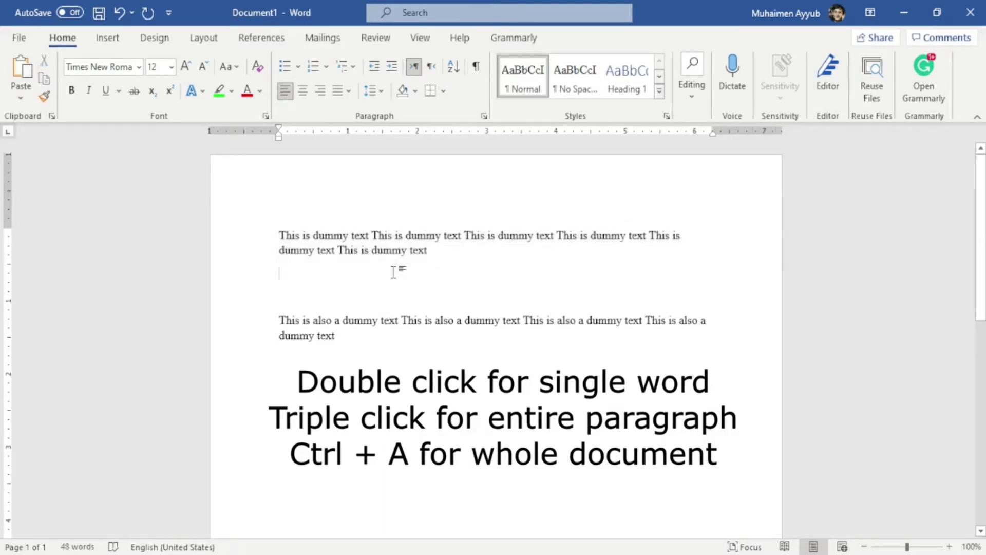
key(ctrl+a)
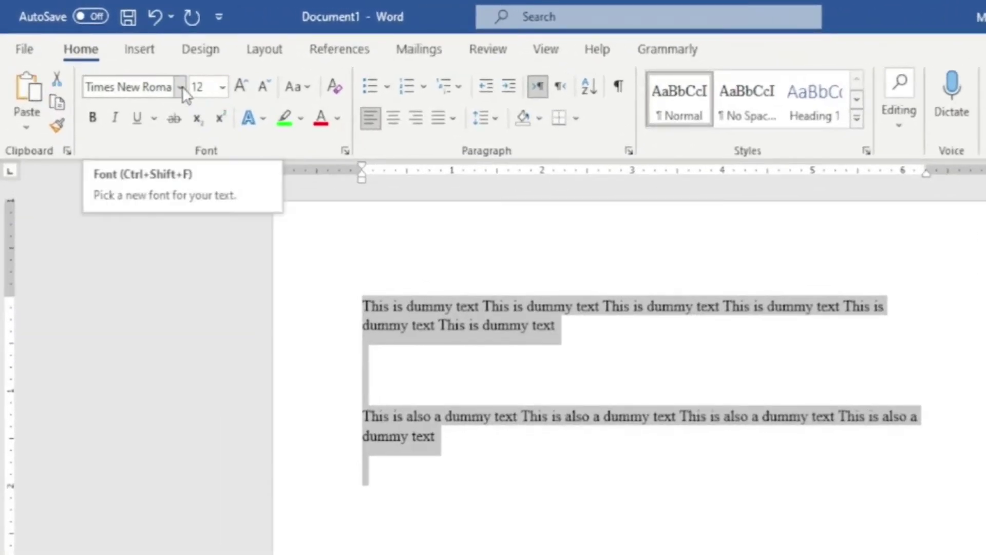
Format all the dummy text as red Century Gothic at 14 pt
click(181, 87)
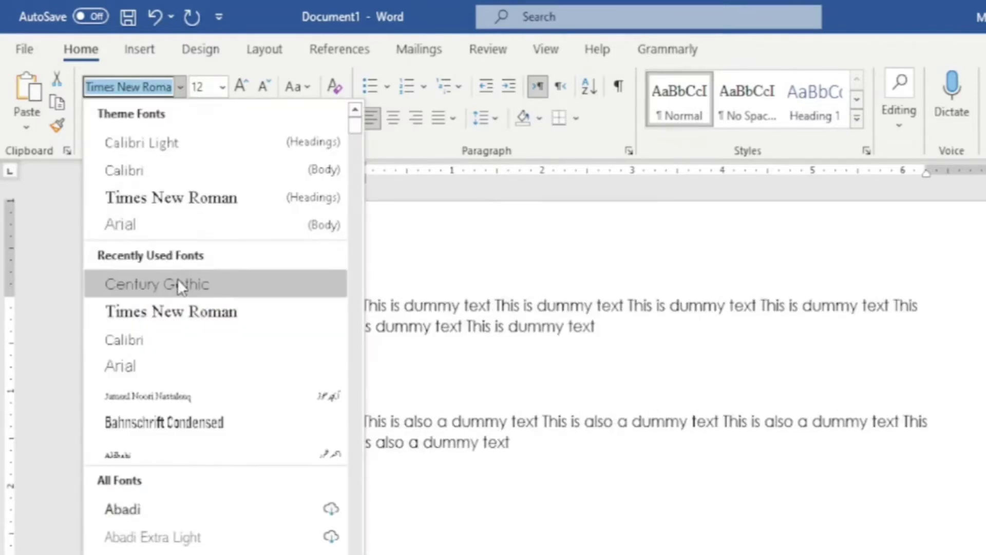
click(177, 280)
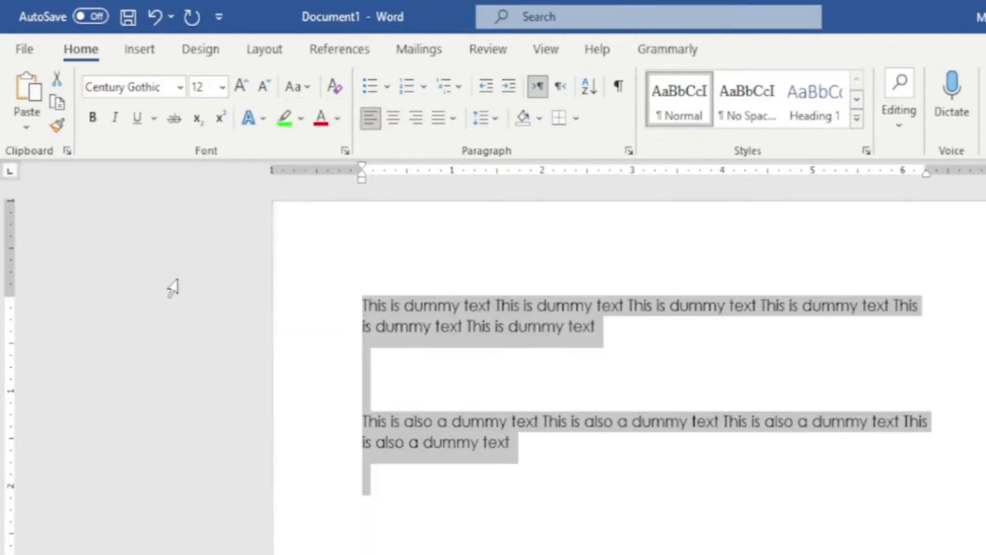
click(222, 89)
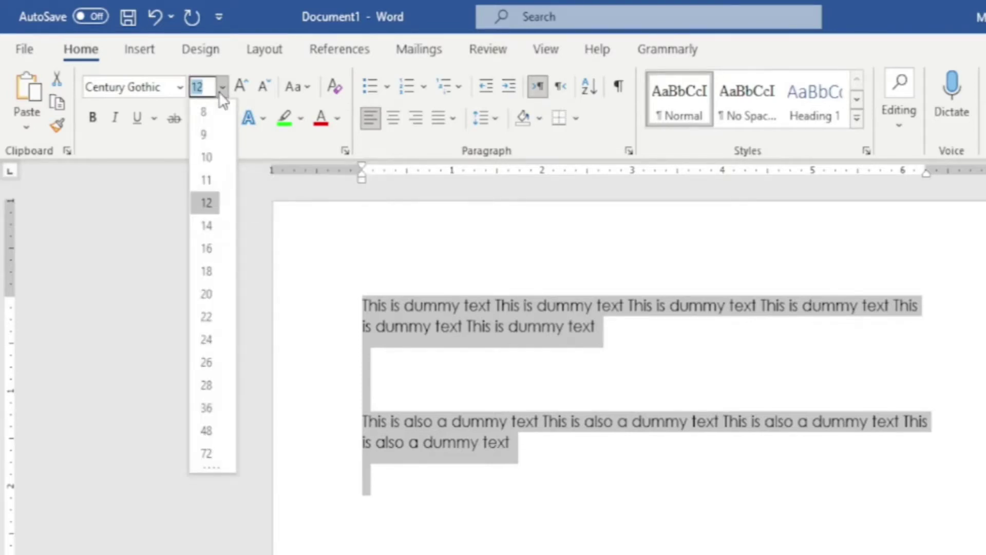
click(211, 230)
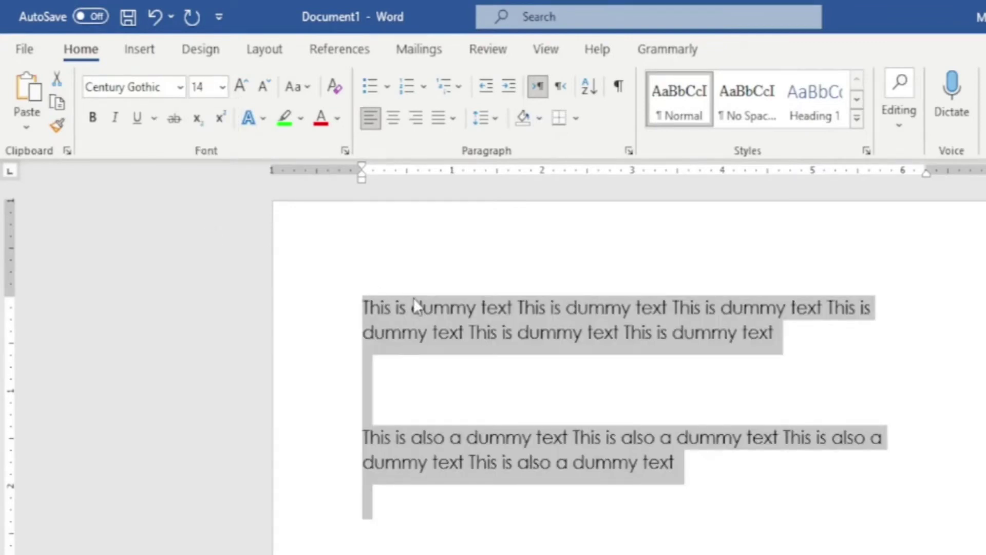
click(338, 121)
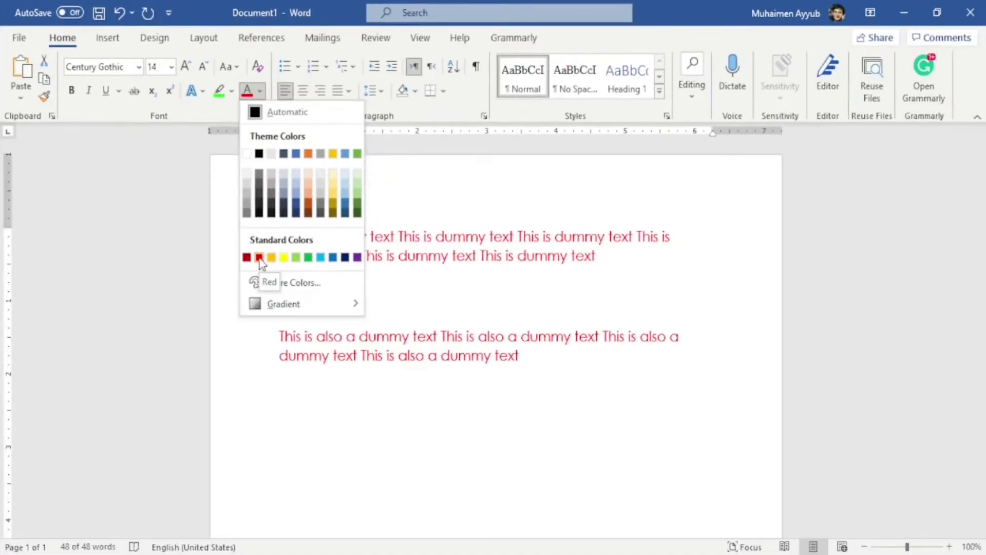
click(336, 334)
click(349, 284)
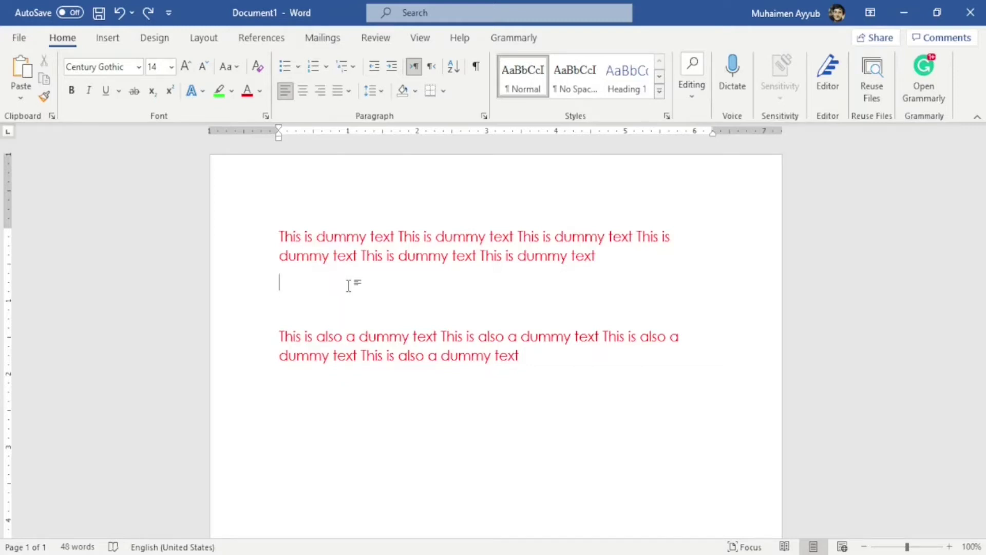
Clear all formatting from the whole document, restoring plain Times New Roman 12
key(ctrl+a)
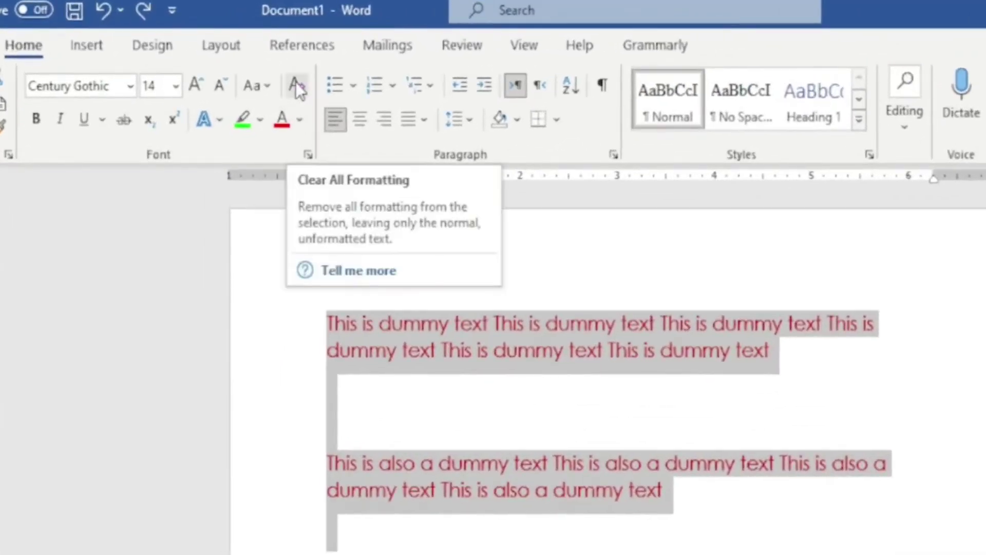
click(297, 87)
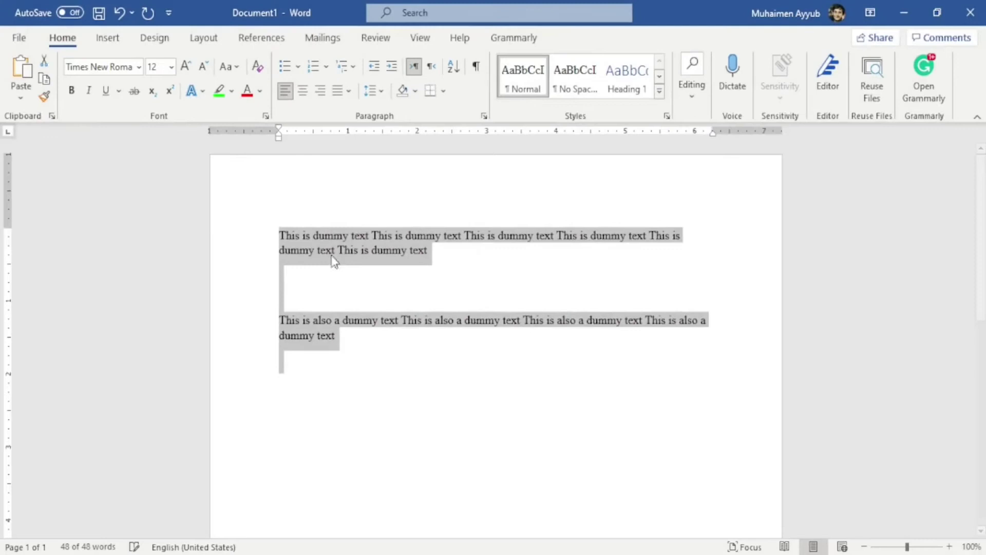
click(349, 298)
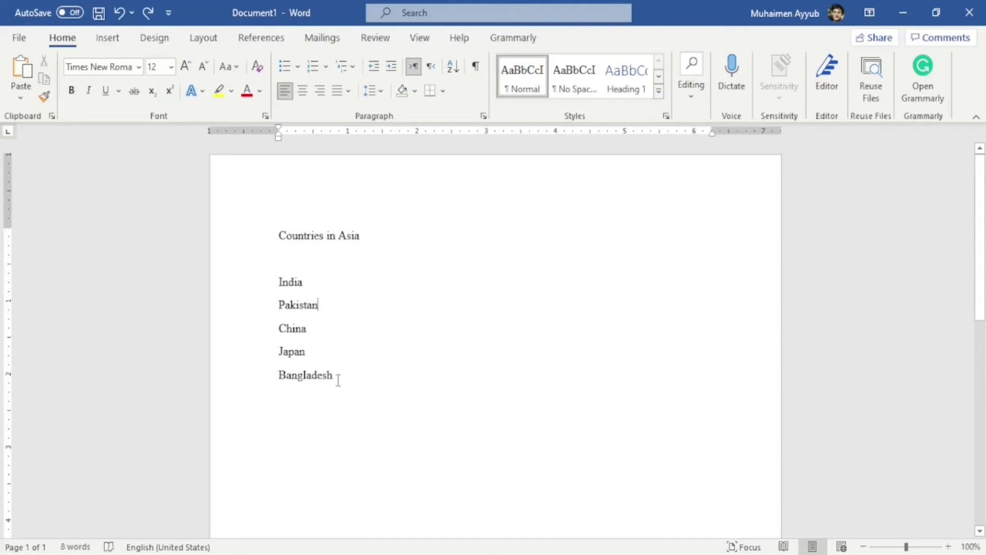
Format the five country names, India to Bangladesh, as a numbered list 1–5
drag(333, 377, 279, 286)
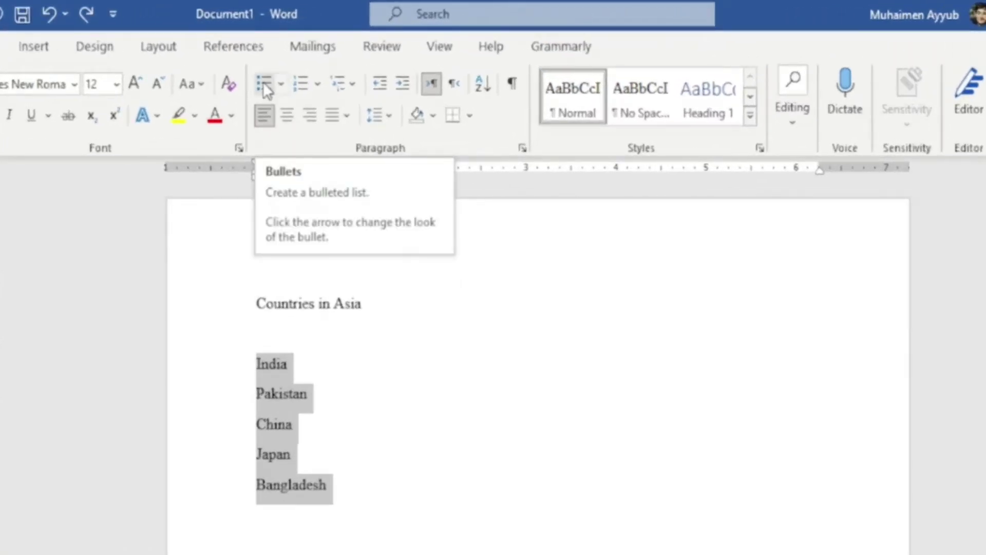
click(264, 87)
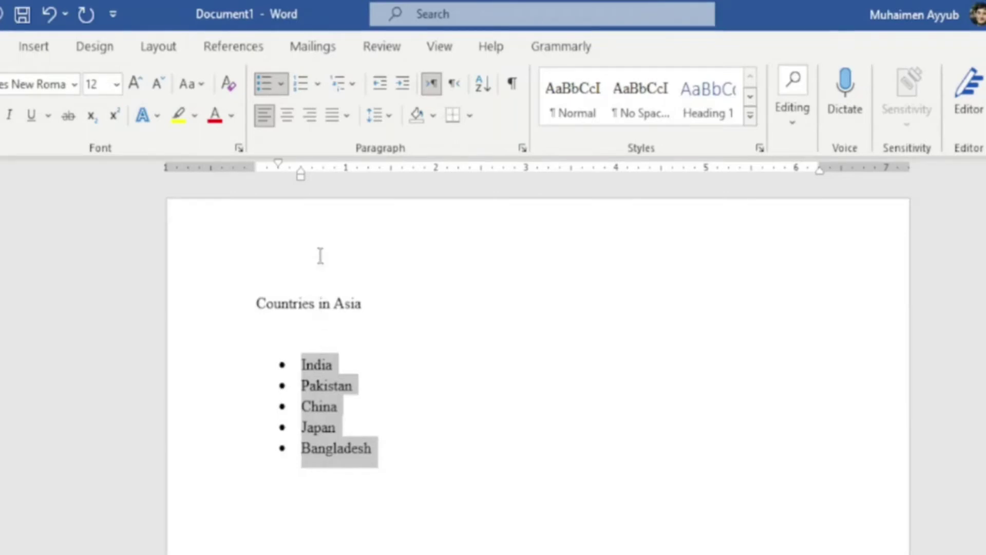
click(298, 85)
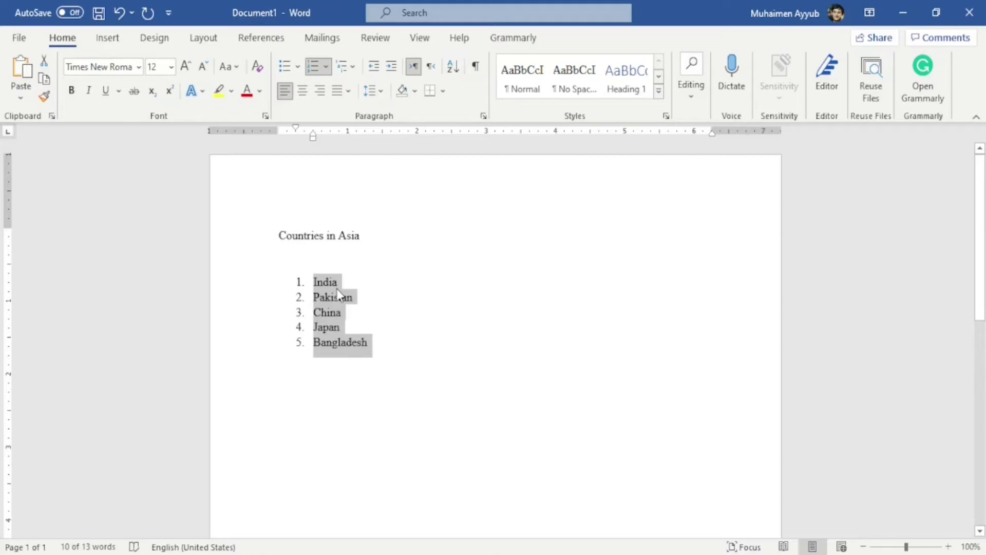
click(354, 297)
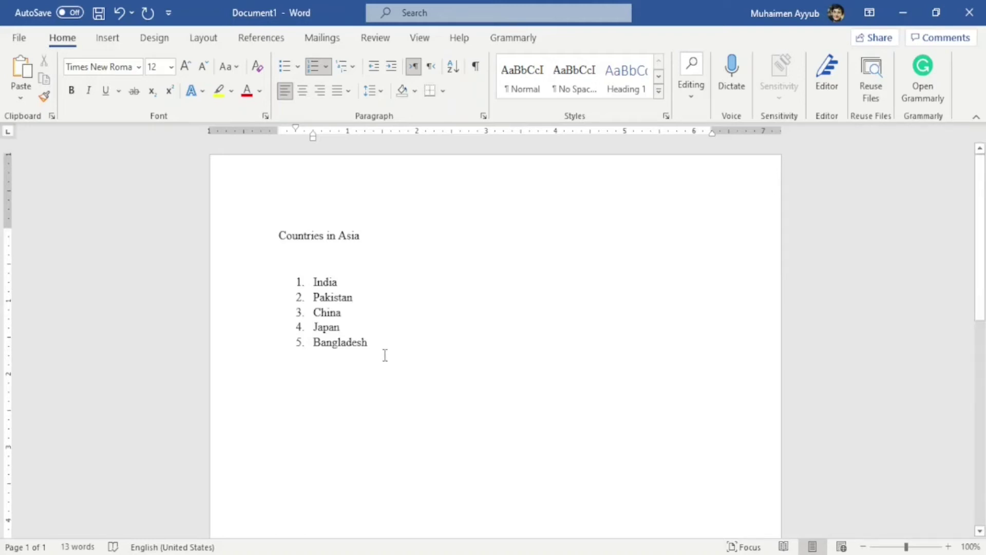
Apply the 1. / 1.1. / 1.1.1. multilevel list style to the country list
drag(368, 341, 310, 283)
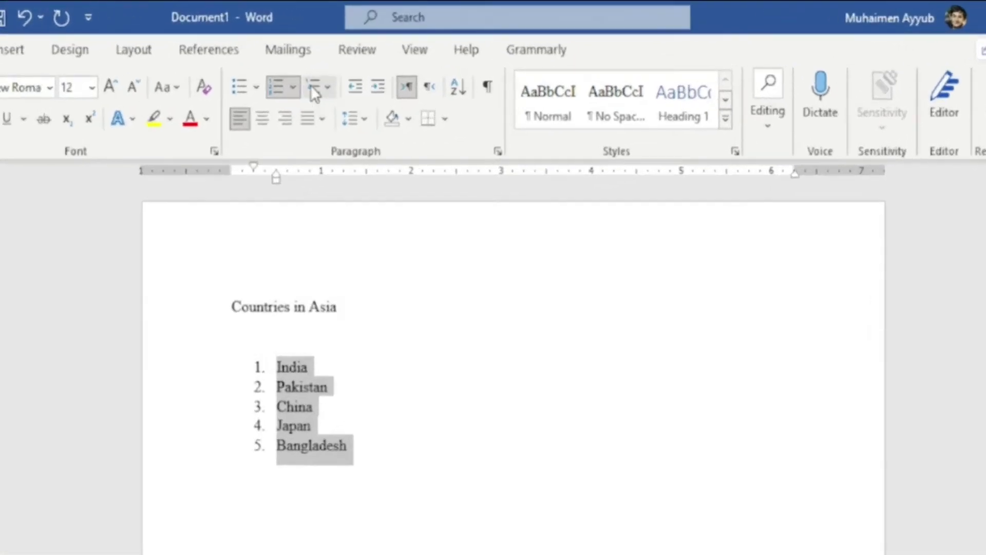
click(310, 85)
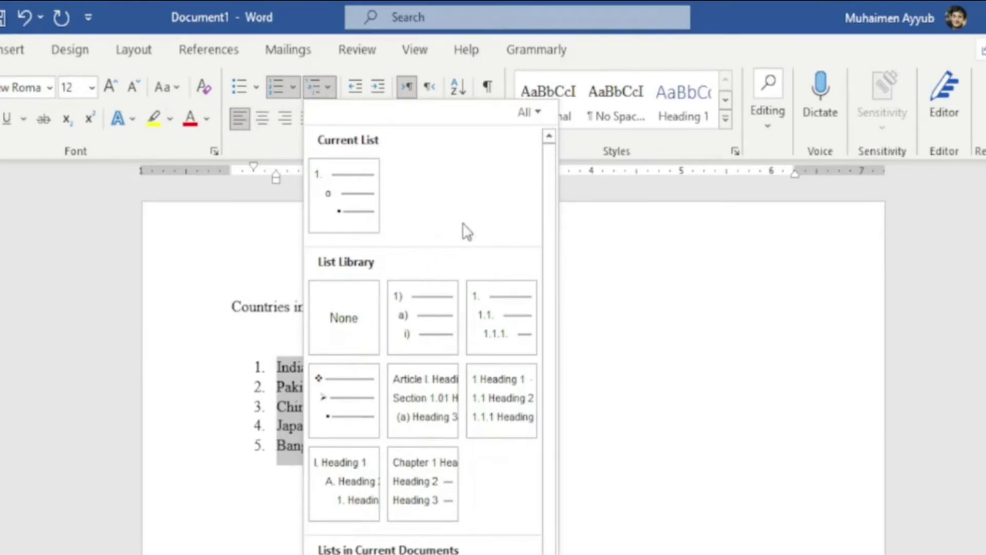
click(498, 295)
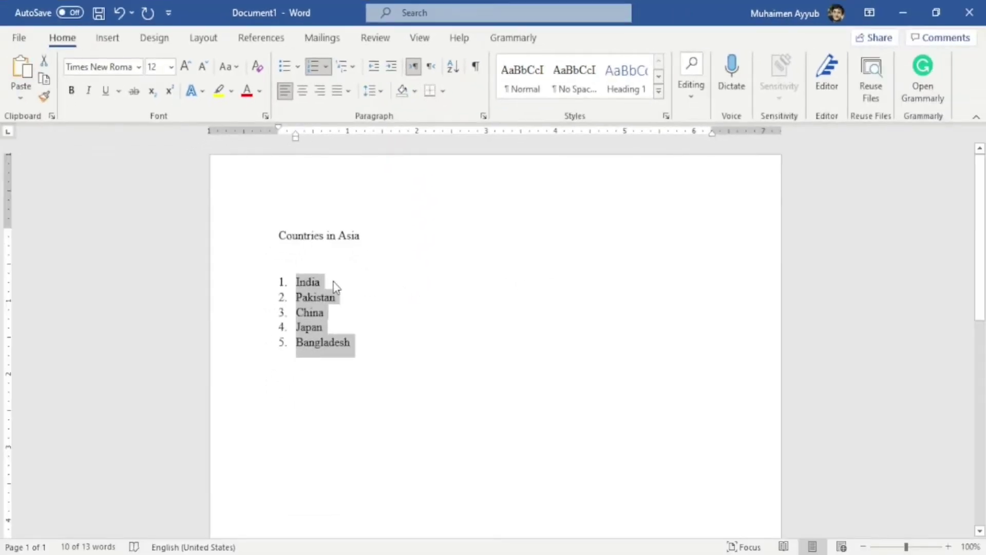
click(333, 284)
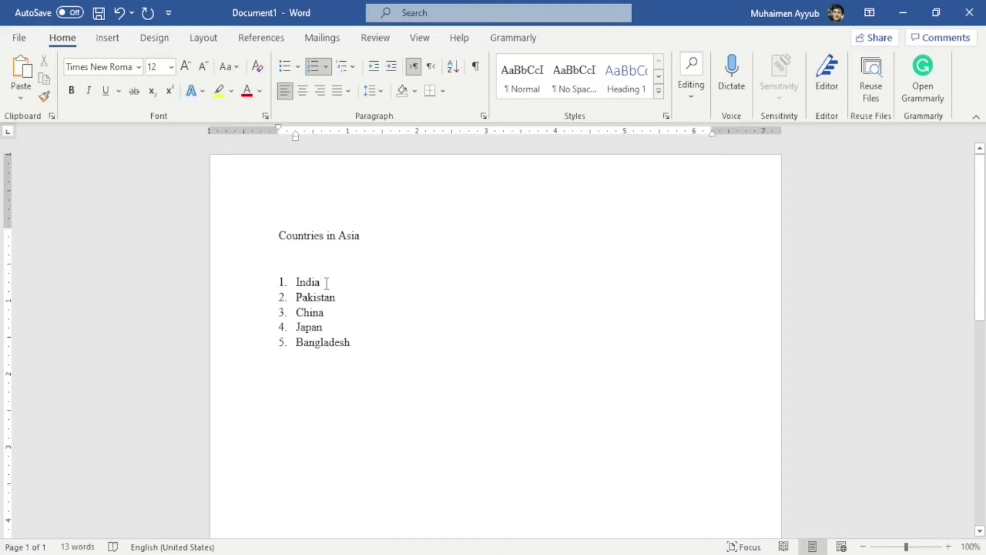
Add Delhi and Mumbai as sub-items 1.1 and 1.2 under India
key(Return)
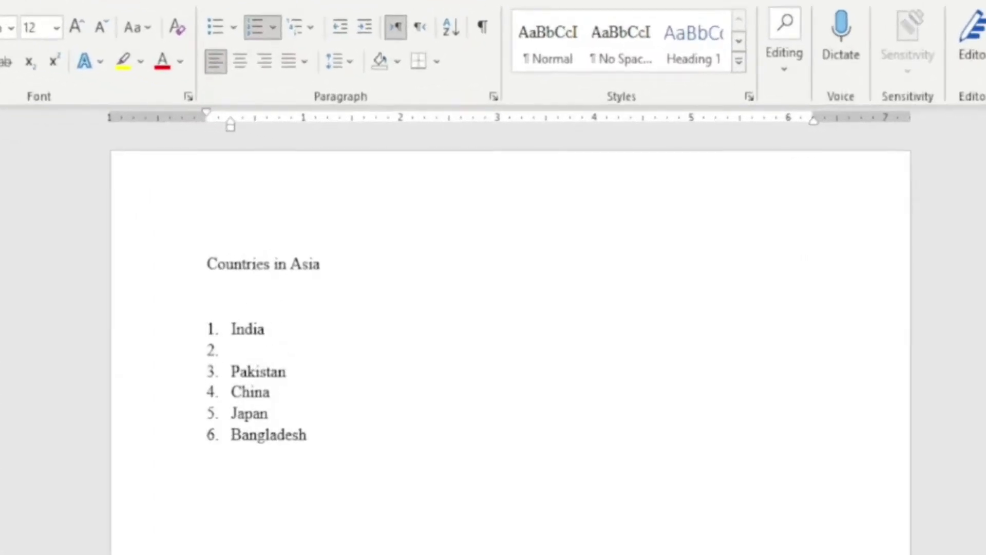
key(Tab)
text(Delhi)
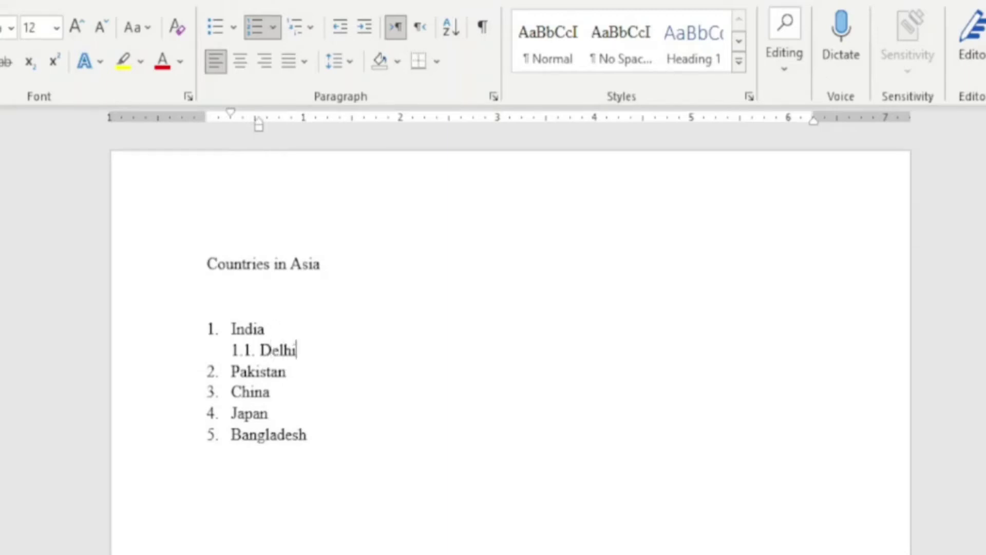
key(Return)
text(Mumbai)
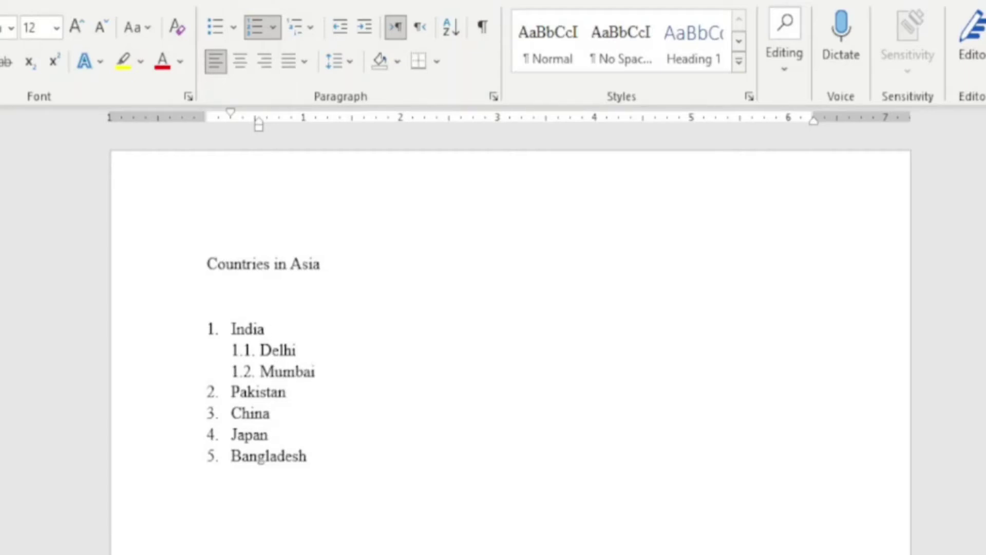
Add Lahore and Karachi as sub-items 2.1 and 2.2 under Pakistan, leaving an empty 2.3
click(296, 395)
key(Return)
key(Tab)
text(La)
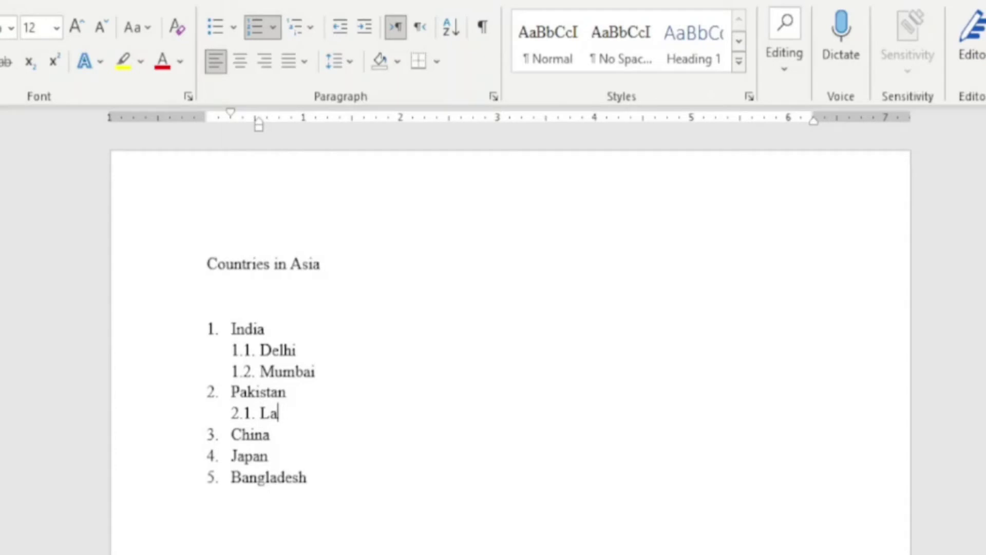
text(hore)
key(Return)
text(Karachi)
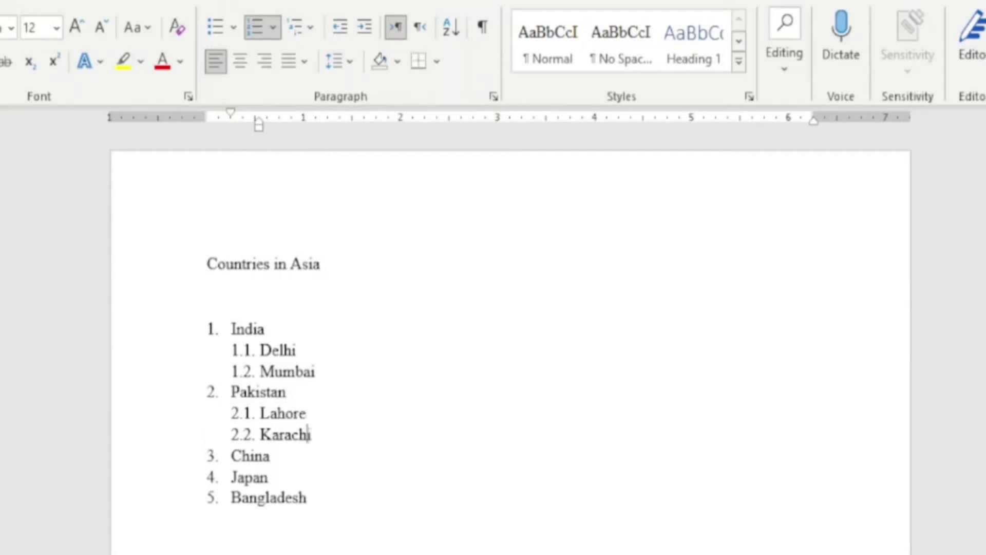
key(Return)
text(sd)
key(BackSpace)
key(BackSpace)
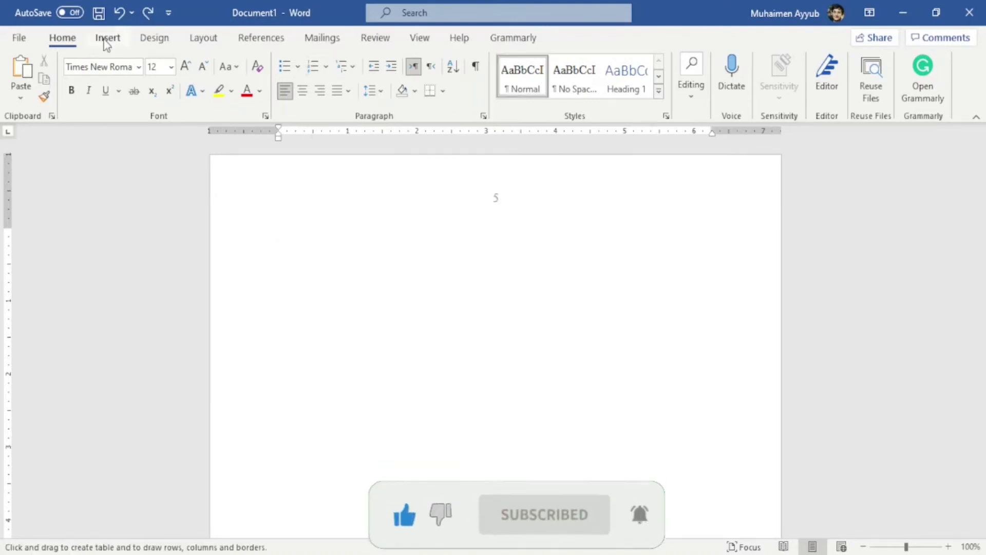
Insert a 5-column, 2-row table, then undo it
click(106, 39)
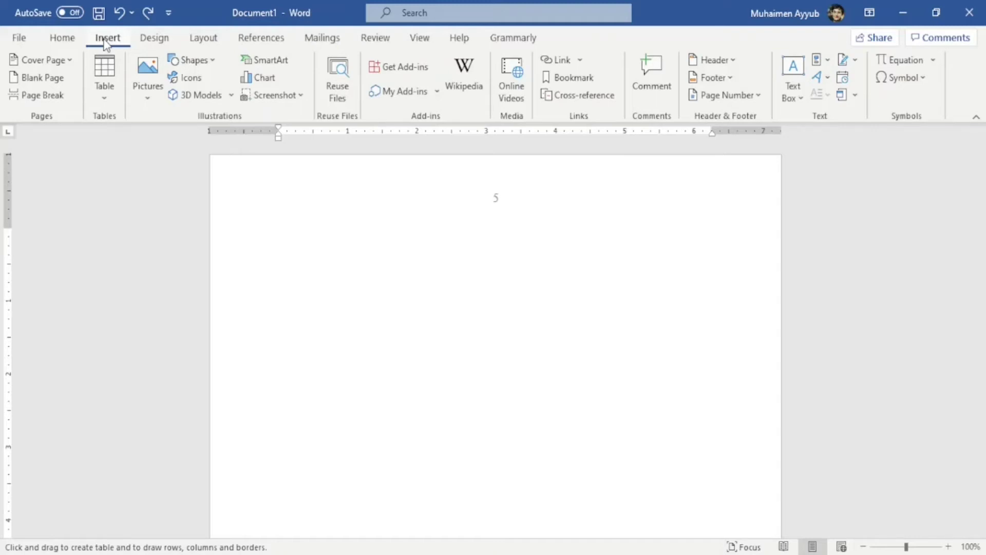
click(107, 98)
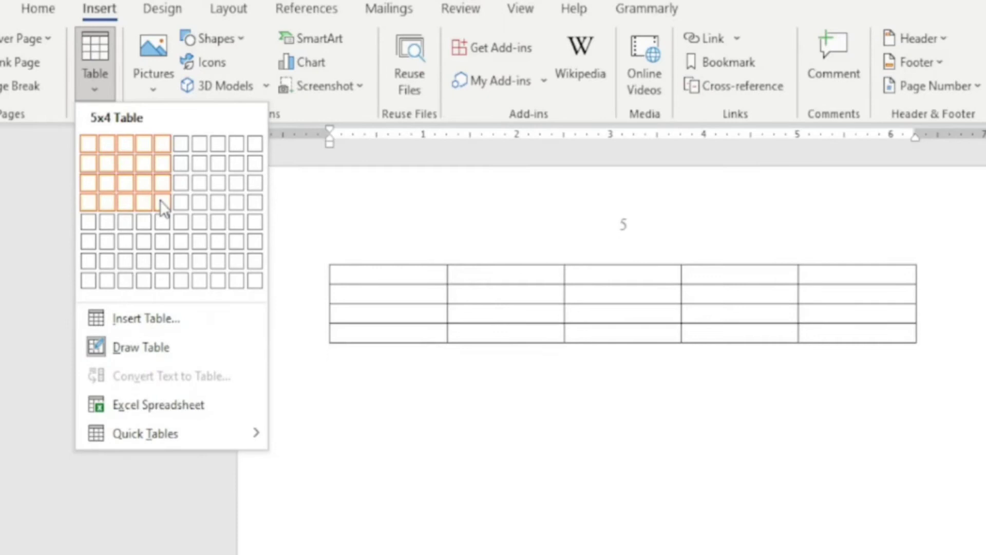
click(160, 317)
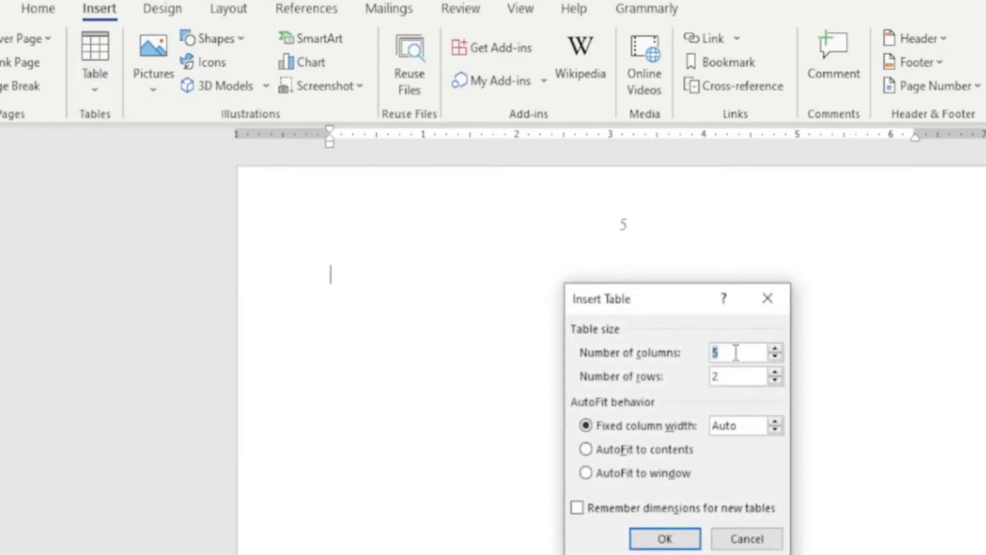
click(689, 537)
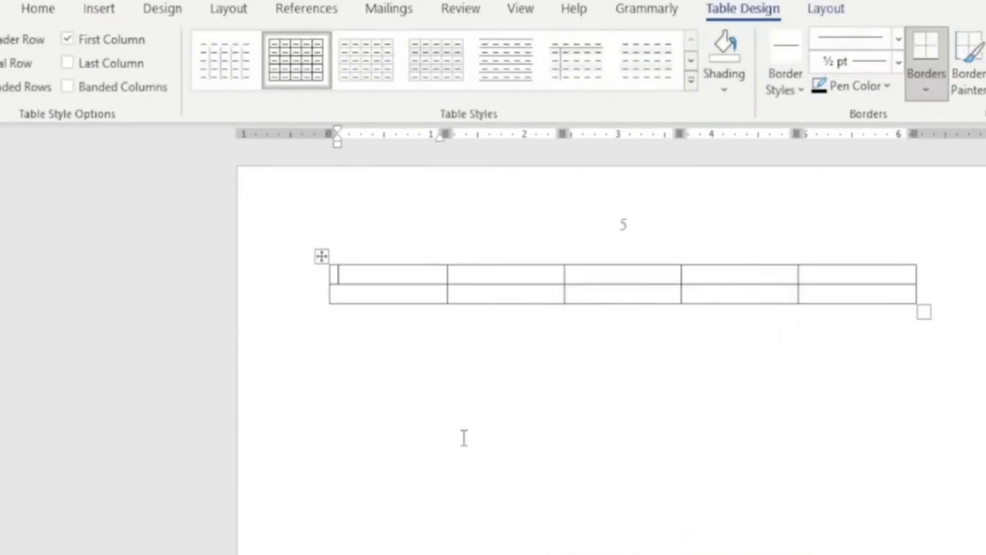
key(ctrl+z)
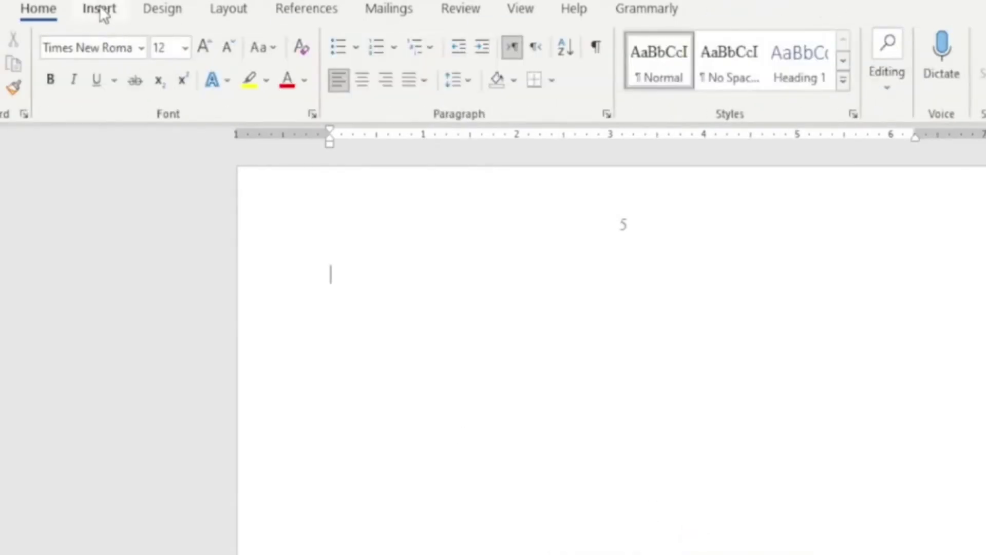
Draw a table near the top of the page, undo it, and exit table drawing
click(100, 9)
click(92, 100)
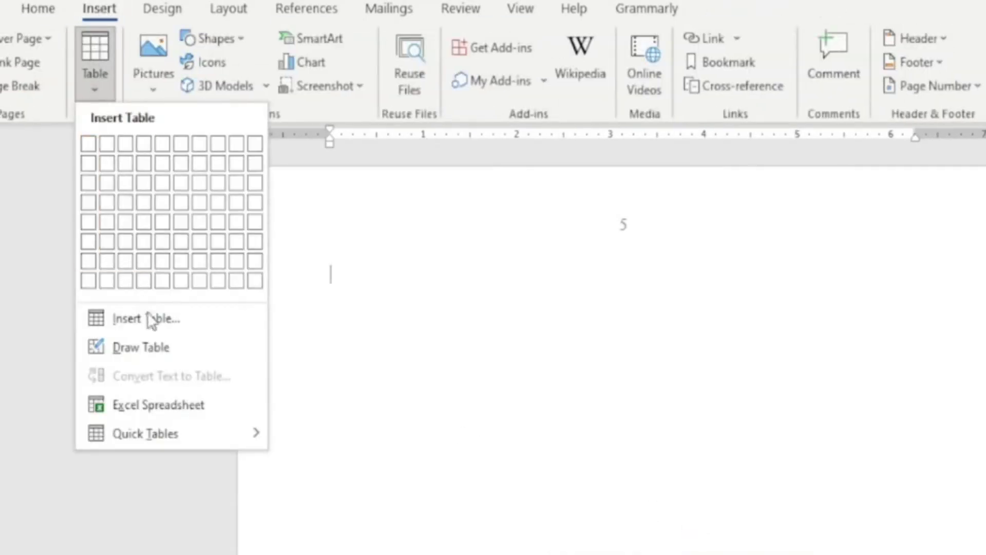
click(148, 345)
mouse_move(333, 270)
mouse_down()
mouse_move(411, 298)
mouse_move(465, 283)
mouse_move(484, 295)
mouse_up()
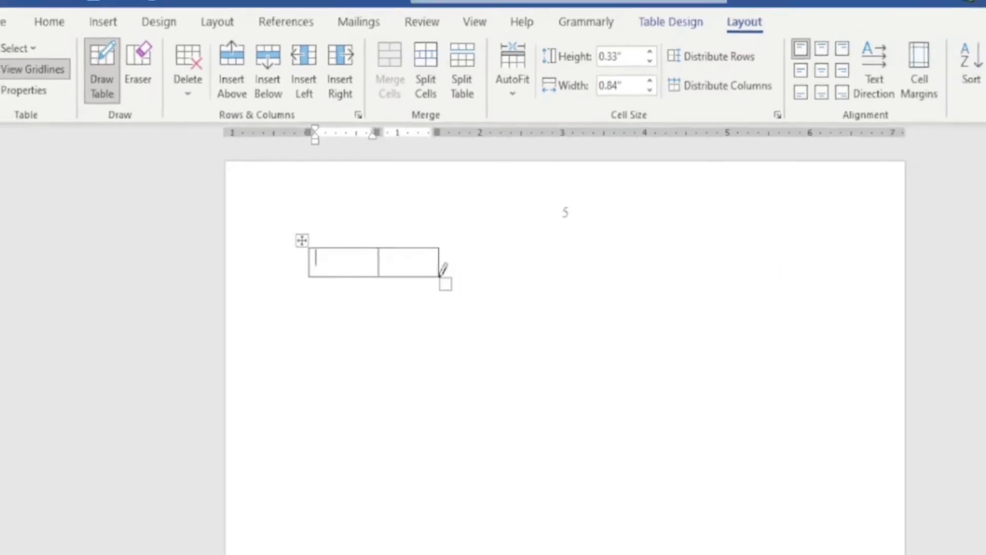
key(ctrl+z)
key(ctrl+z)
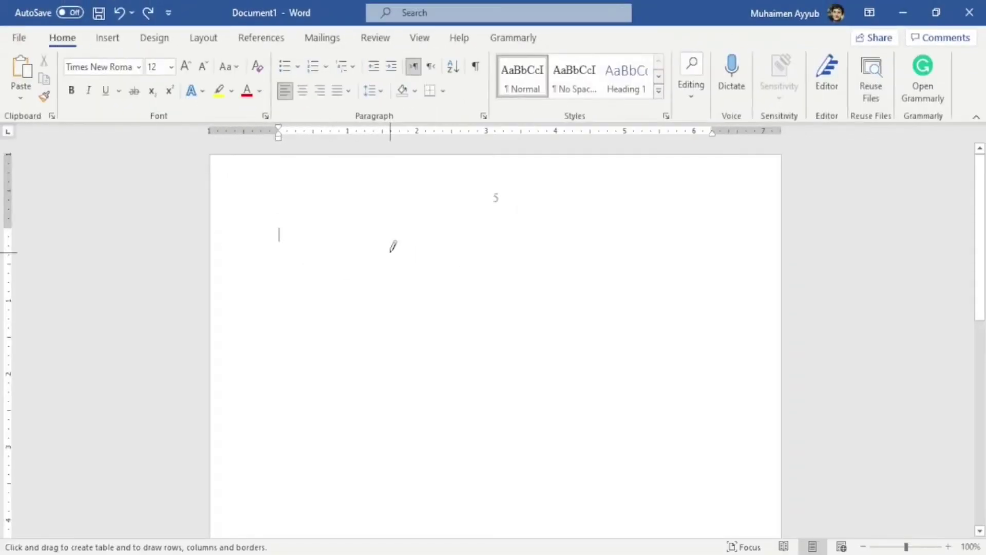
key(Escape)
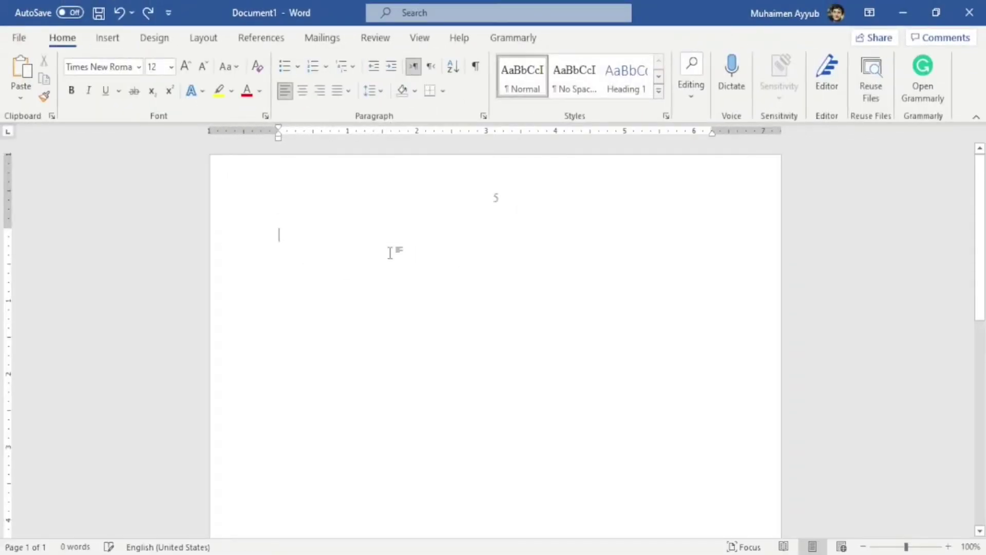
Browse the stock icons, cutout people and sticker images, then close the stock image browser
click(108, 38)
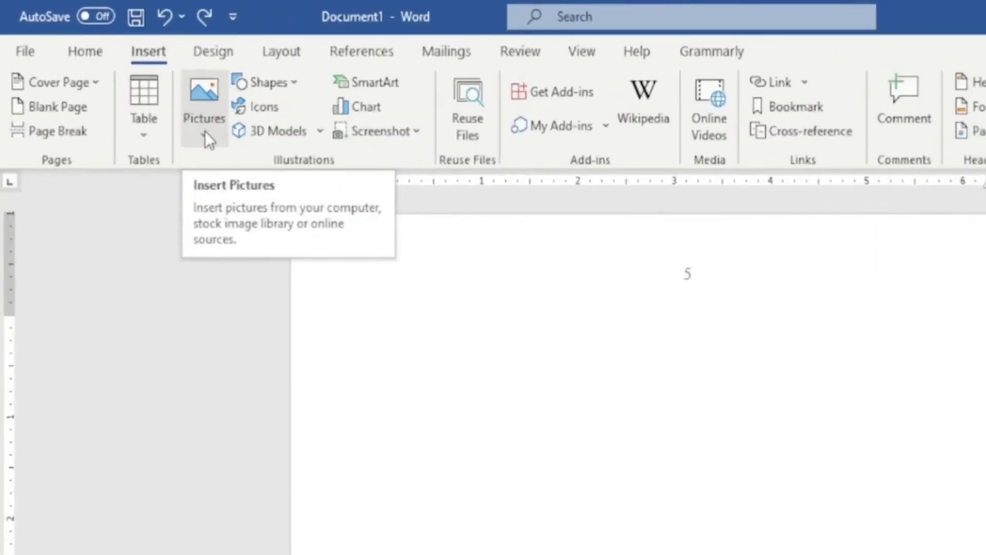
click(205, 131)
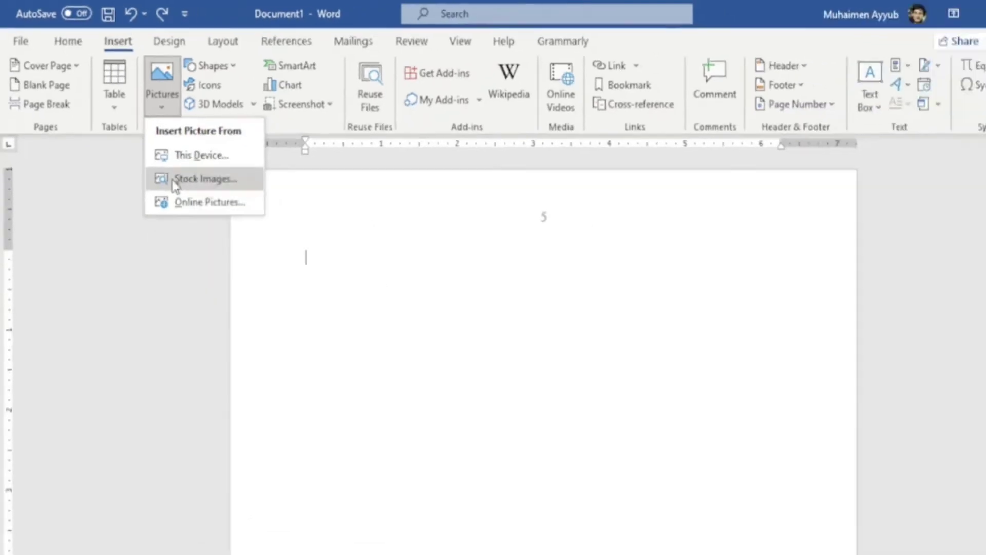
click(224, 230)
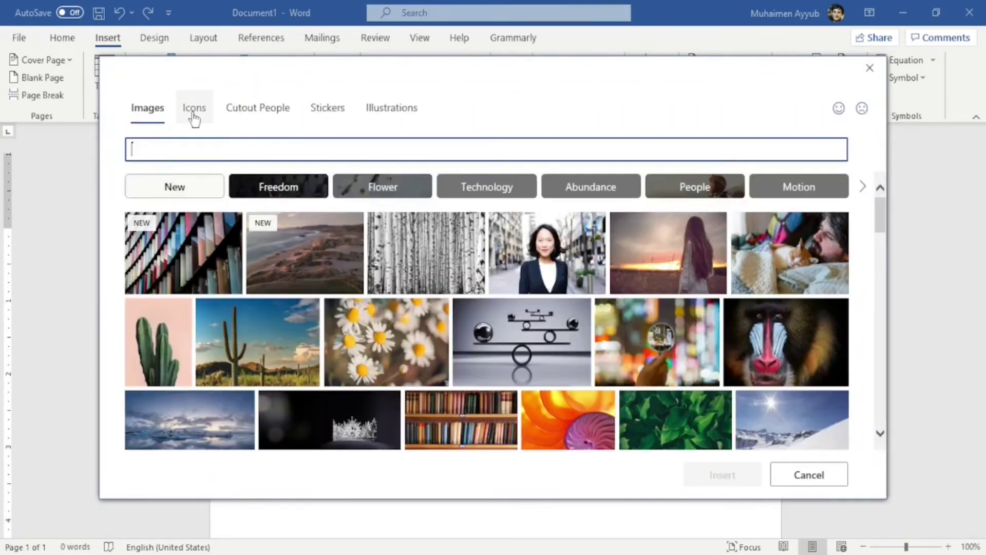
click(188, 116)
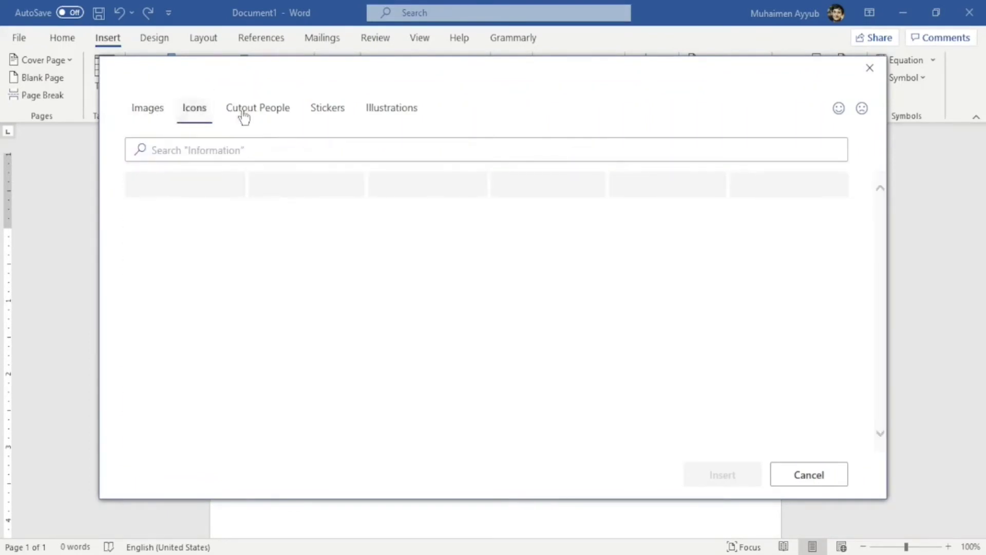
click(263, 116)
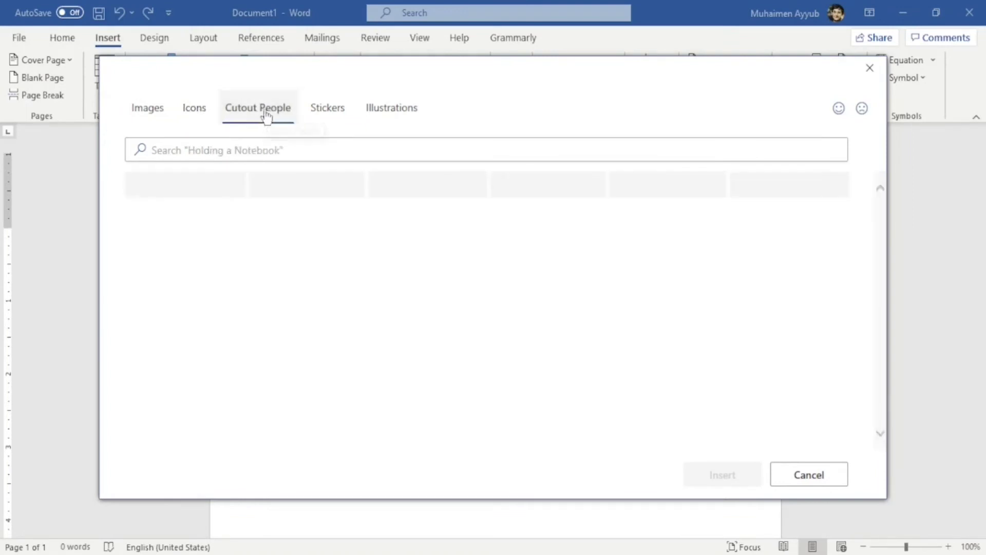
click(333, 115)
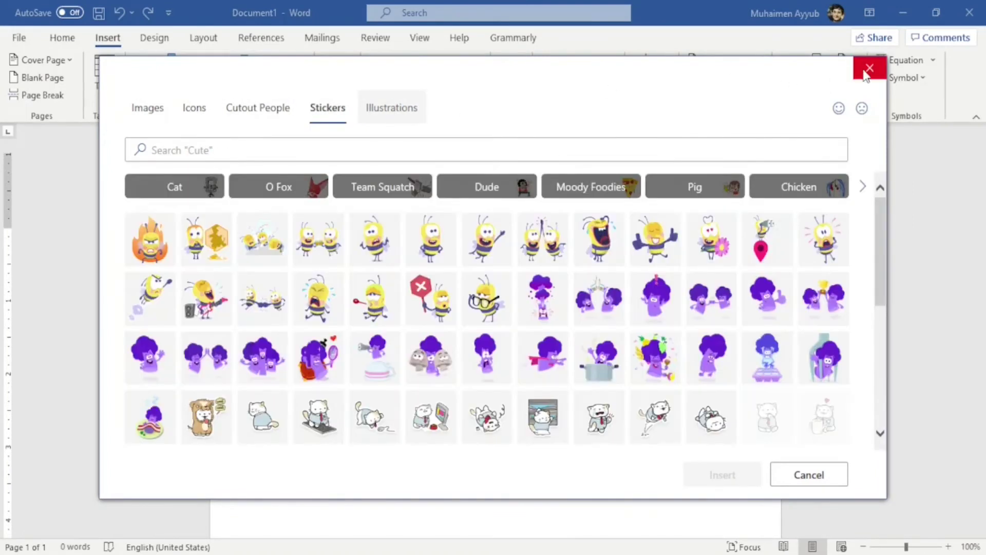
click(868, 67)
Bring up the Online Pictures search and dismiss it with Esc
click(148, 91)
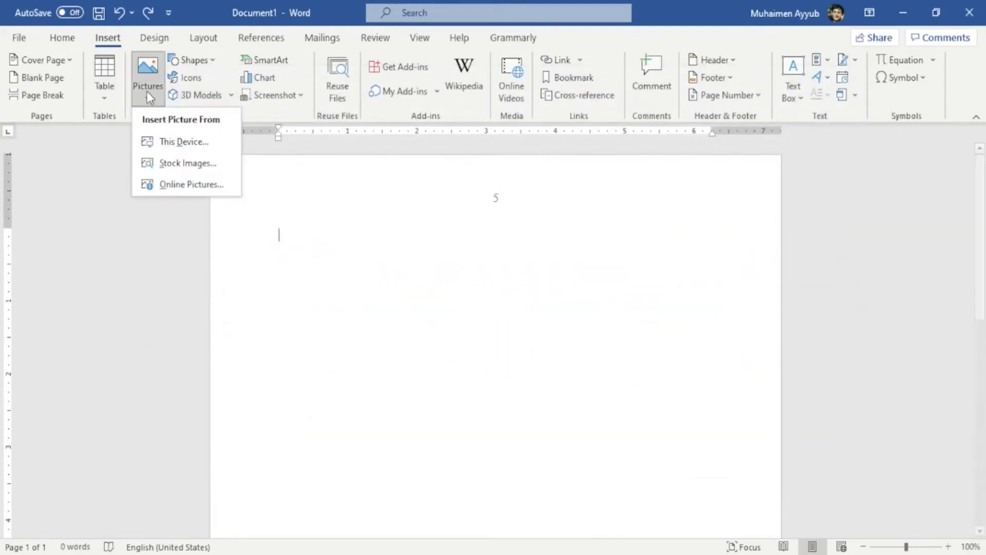
click(180, 185)
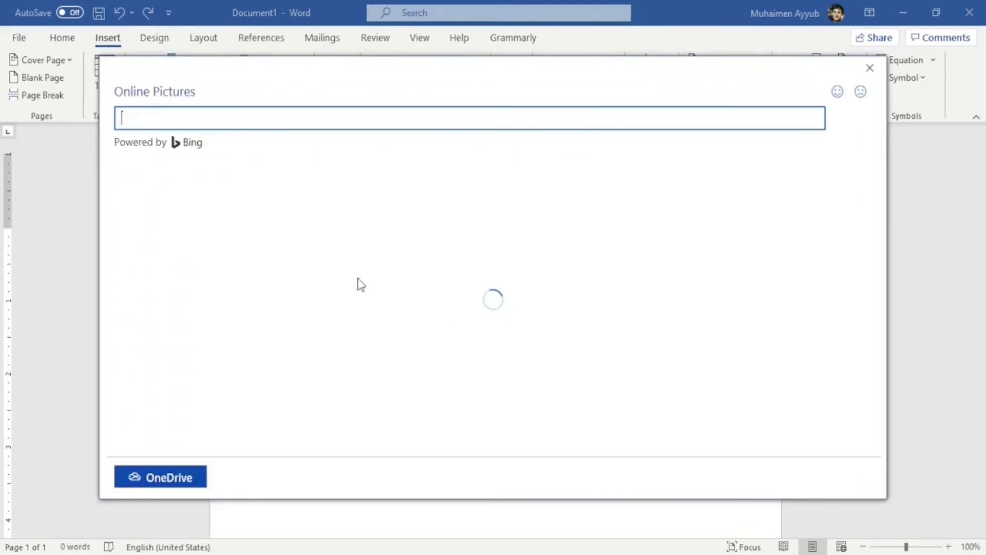
key(Escape)
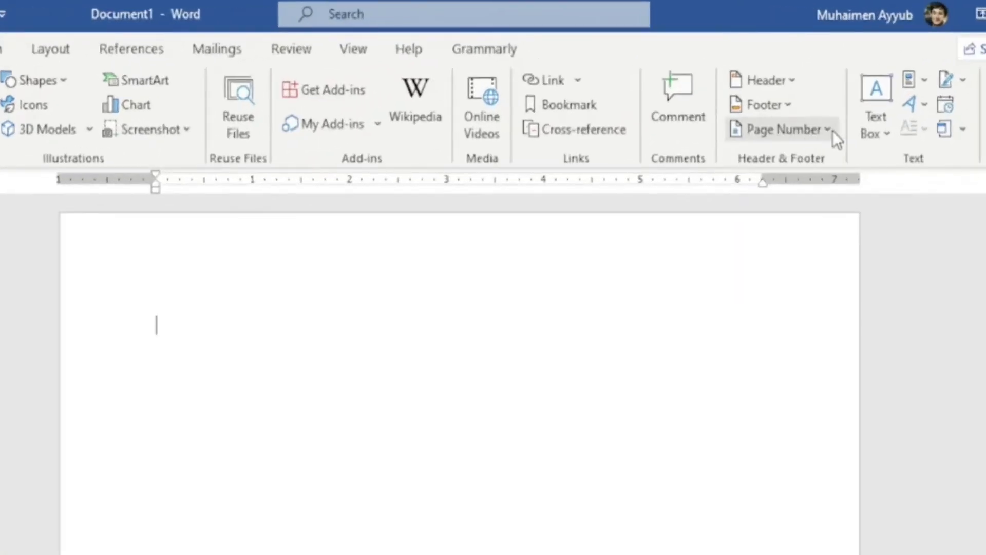
Insert a plain centred page number at the top of the page
click(833, 132)
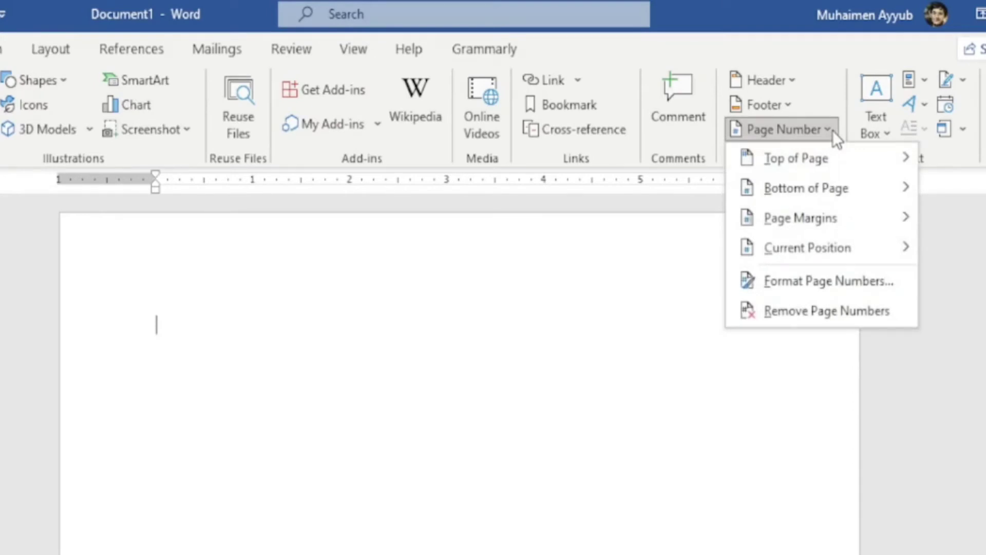
mouse_move(830, 158)
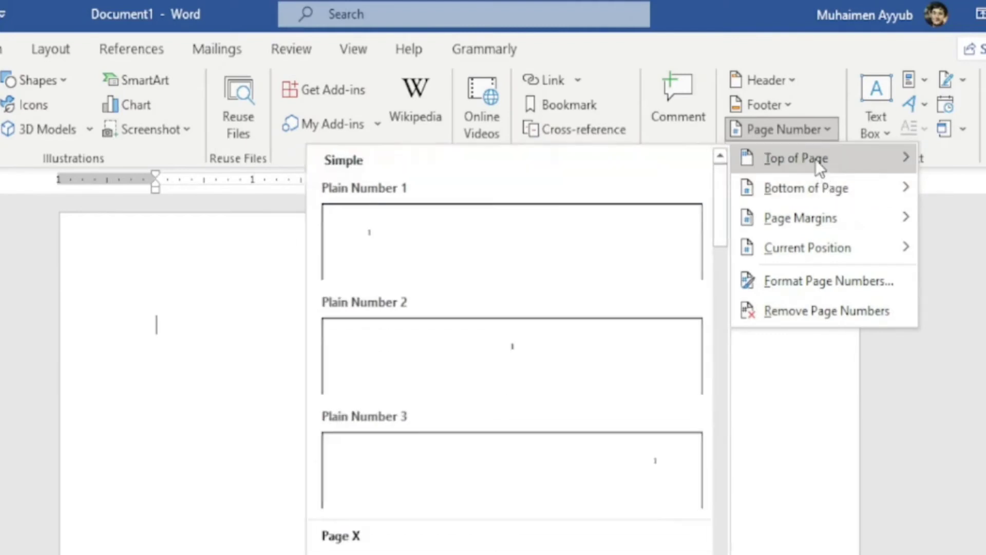
click(534, 367)
double_click(534, 367)
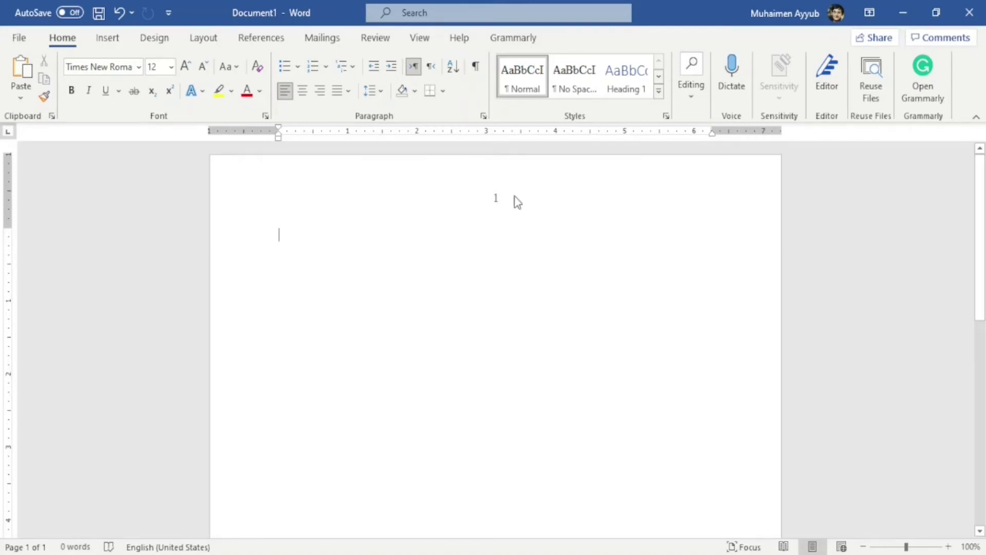
Make the page numbering start at 3, then return to the document body
double_click(517, 202)
click(101, 100)
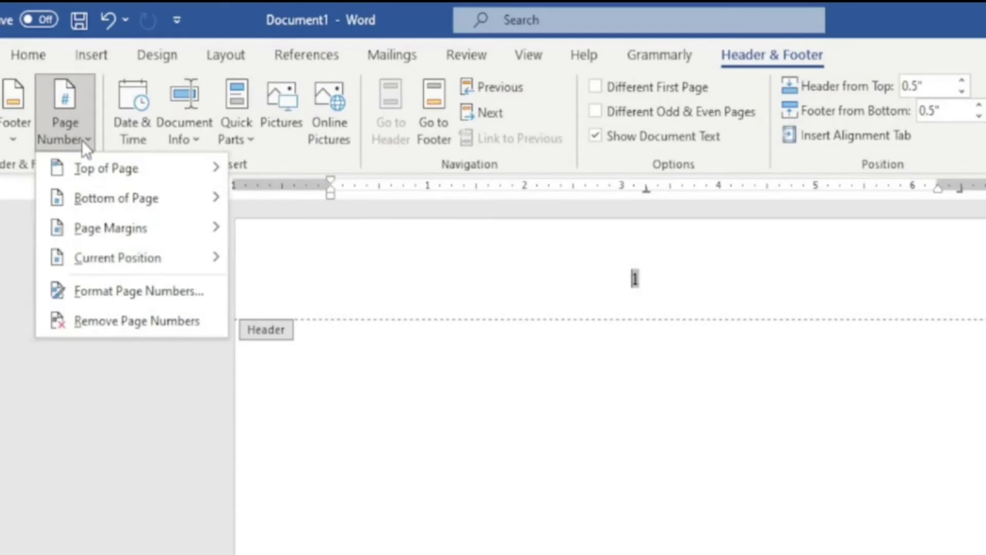
click(145, 289)
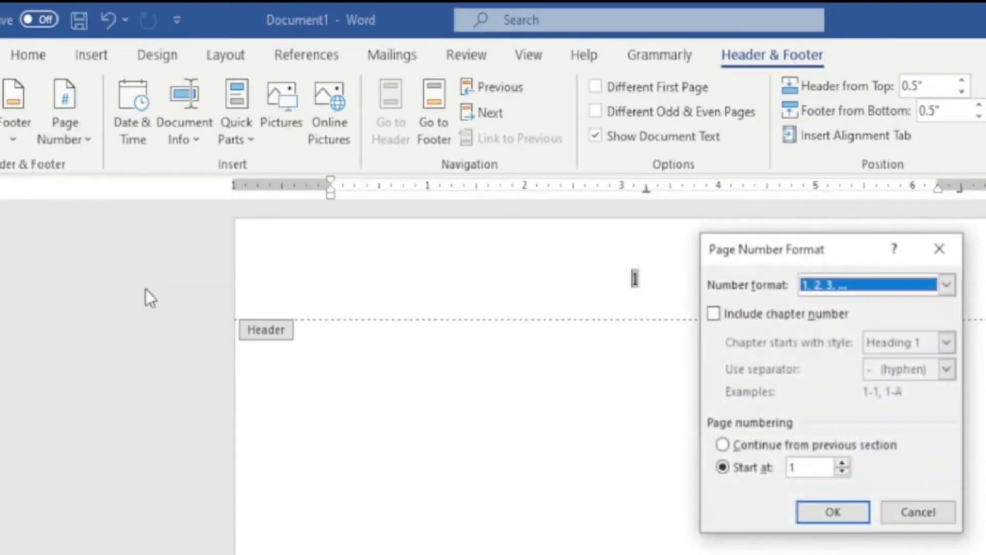
click(843, 463)
click(842, 463)
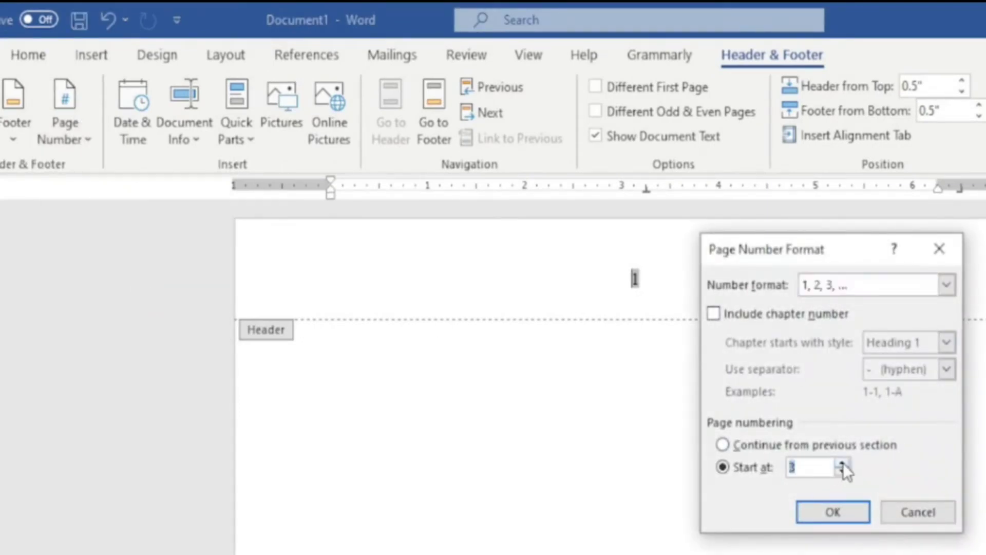
click(833, 512)
double_click(657, 469)
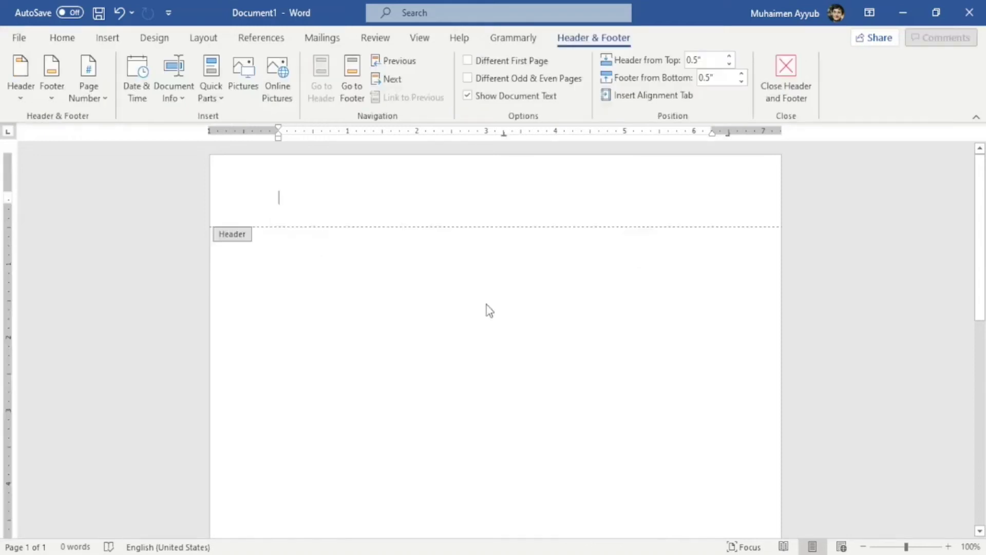
double_click(486, 304)
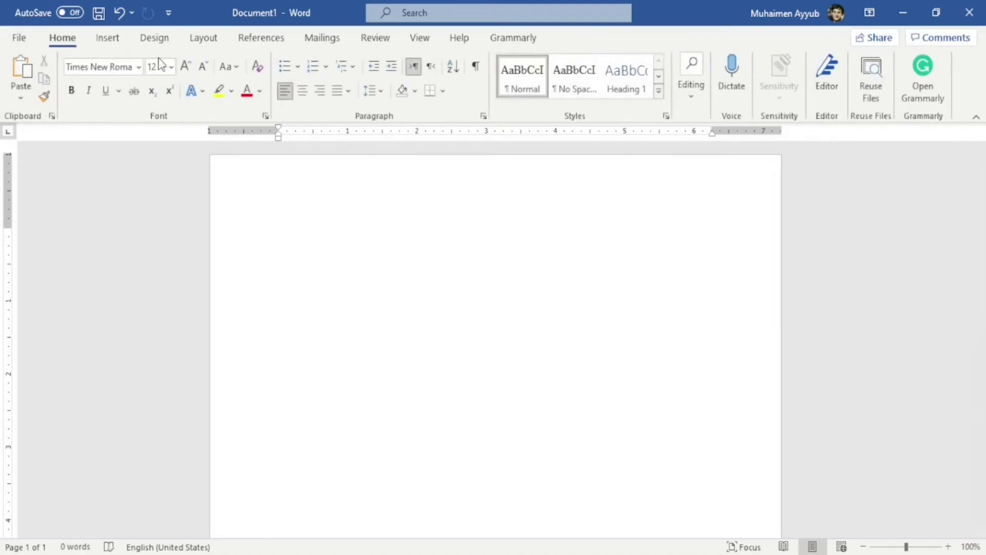
Insert a new blank equation into the document
click(117, 36)
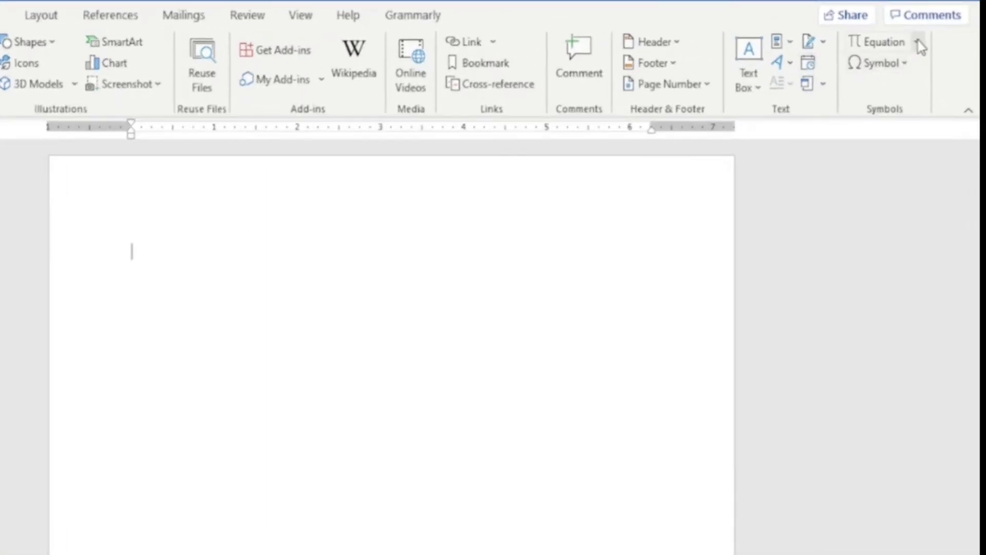
click(918, 43)
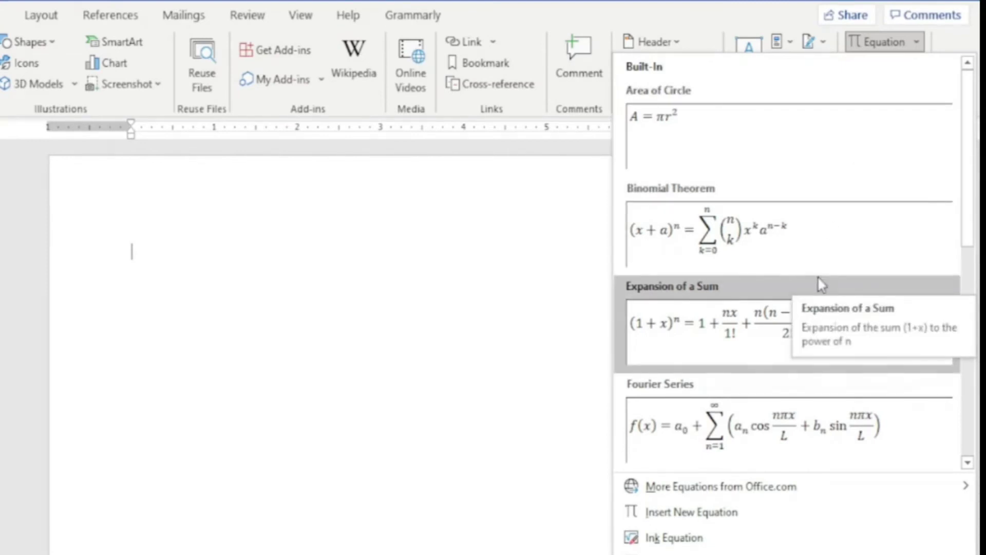
click(698, 514)
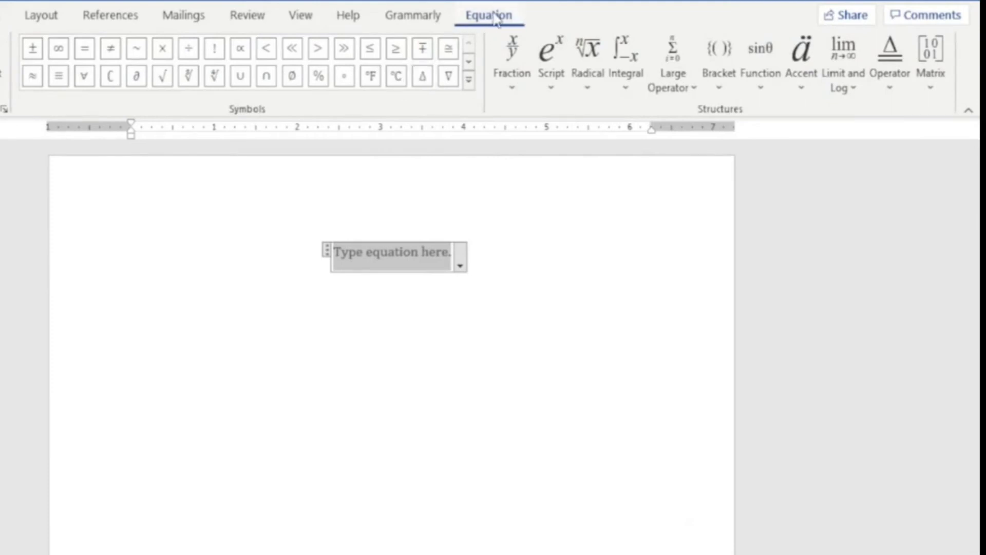
Build a stacked fraction reading 1 over 2, then switch to the Design tab
click(514, 85)
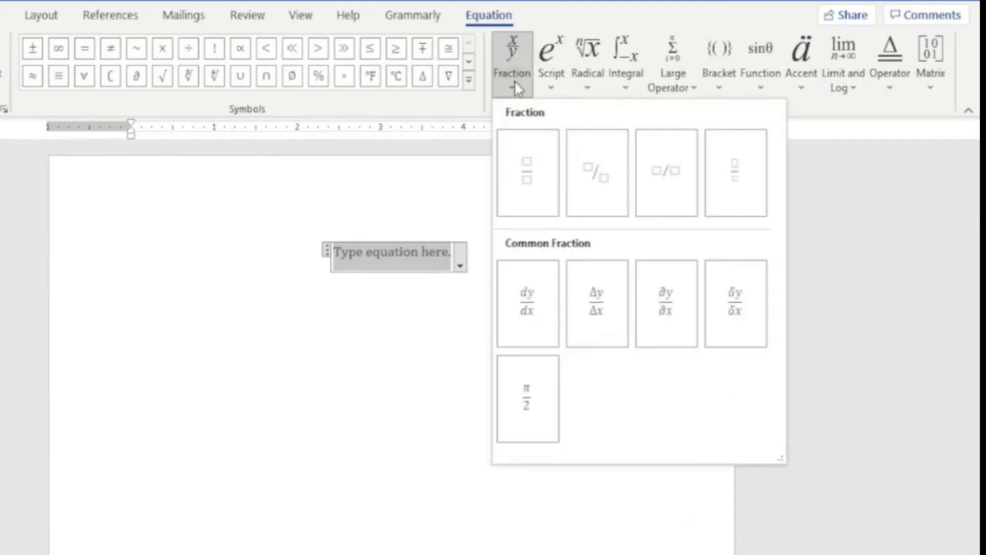
click(526, 171)
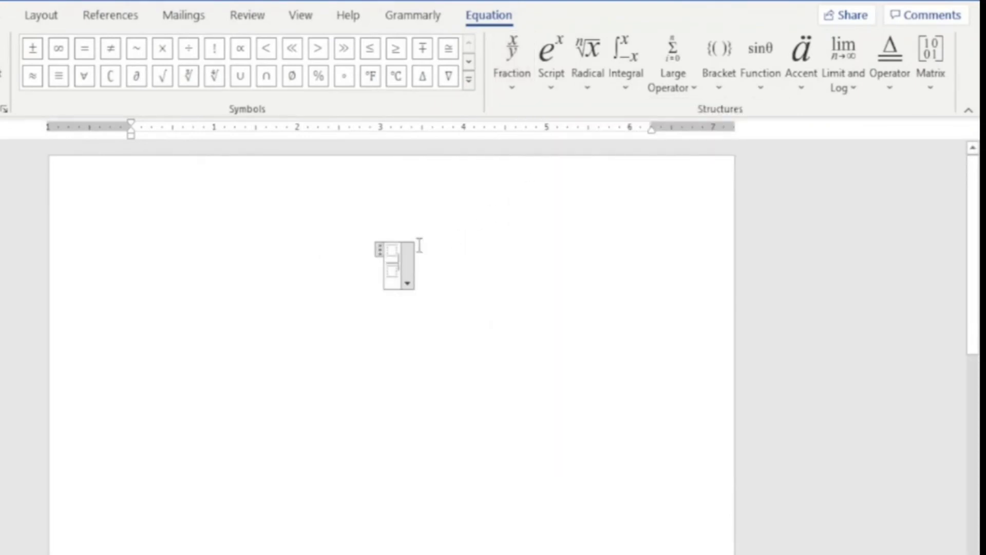
key(Up)
text(1)
key(Down)
text(2)
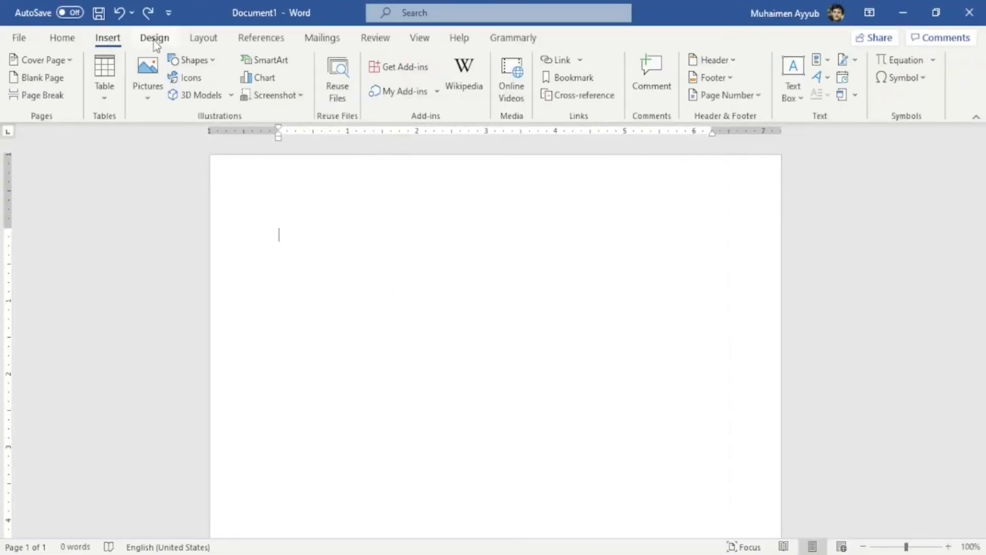
click(155, 38)
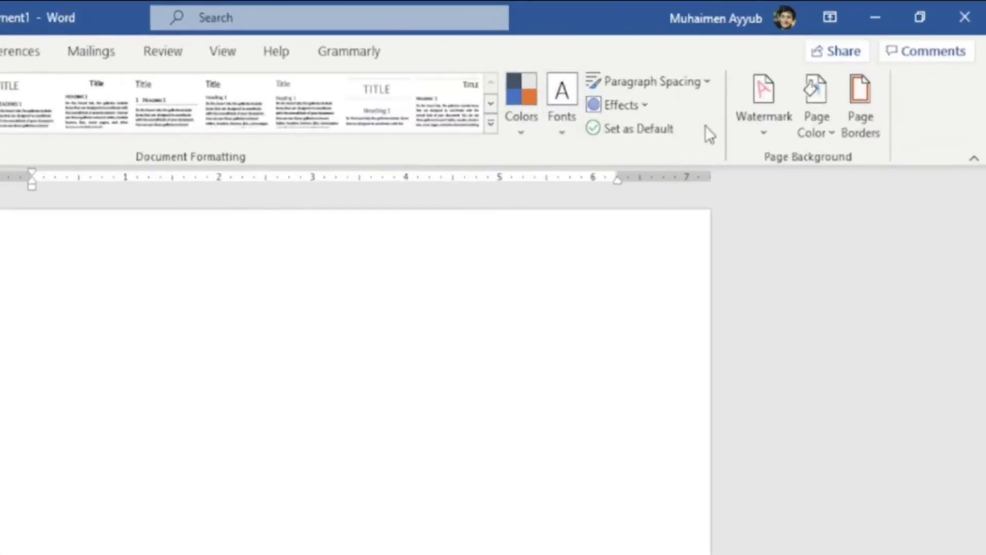
Apply the diagonal CONFIDENTIAL 1 watermark across the page
click(767, 132)
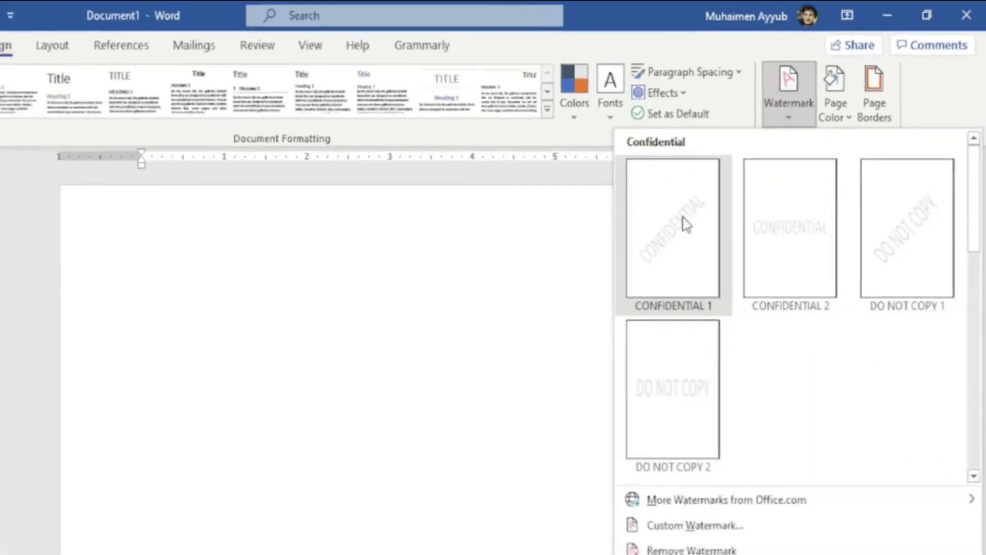
click(662, 231)
drag(980, 236, 984, 327)
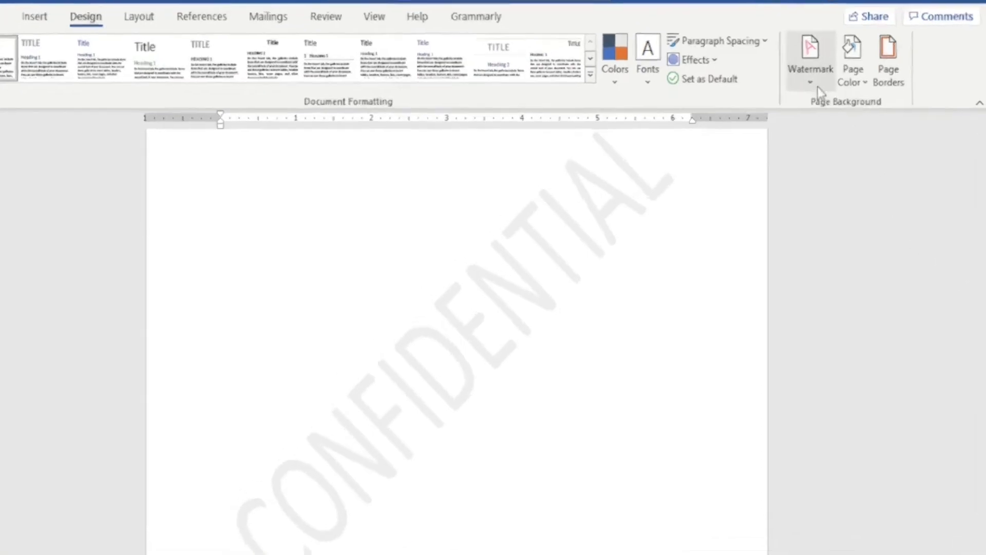
Replace the watermark text with the author's name in the Custom Watermark settings and apply it
click(821, 95)
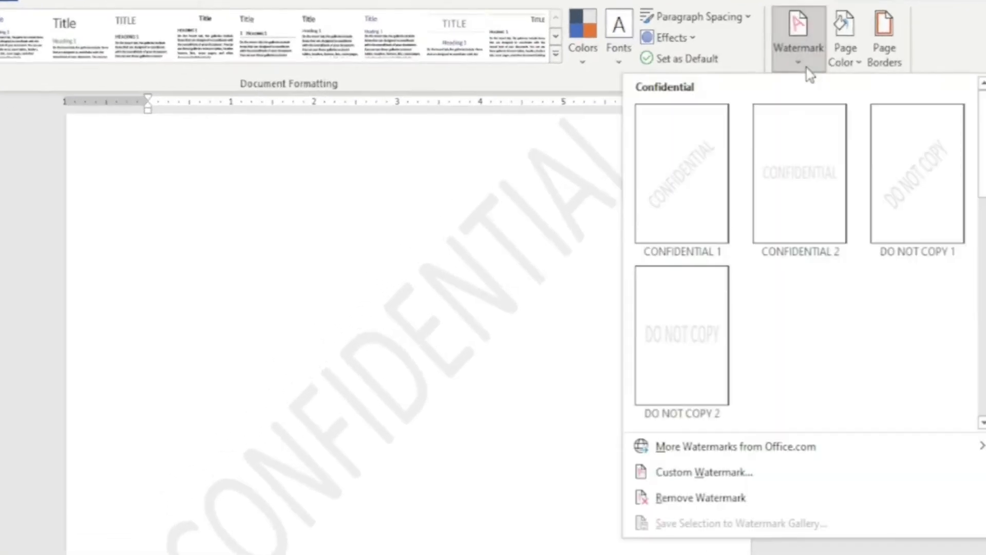
click(714, 472)
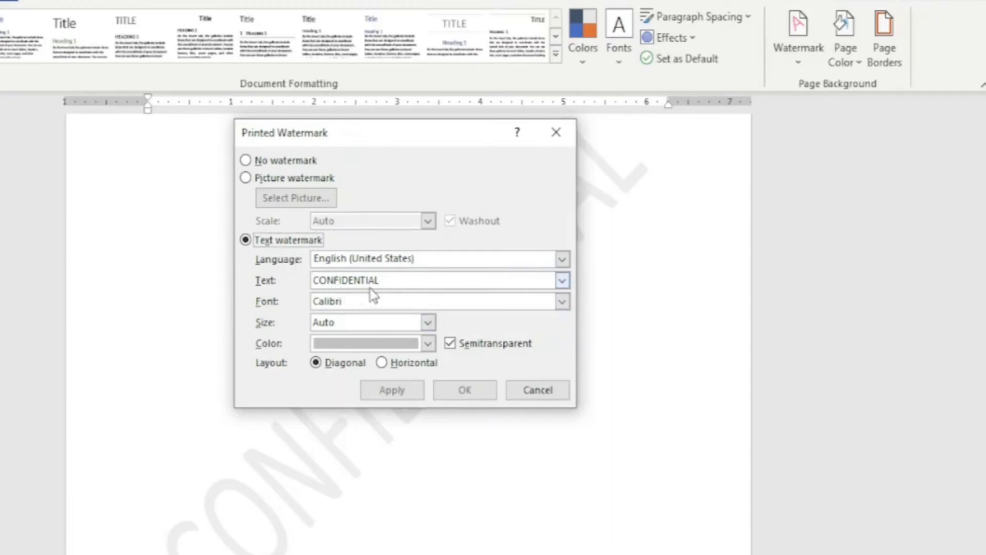
drag(381, 280, 312, 275)
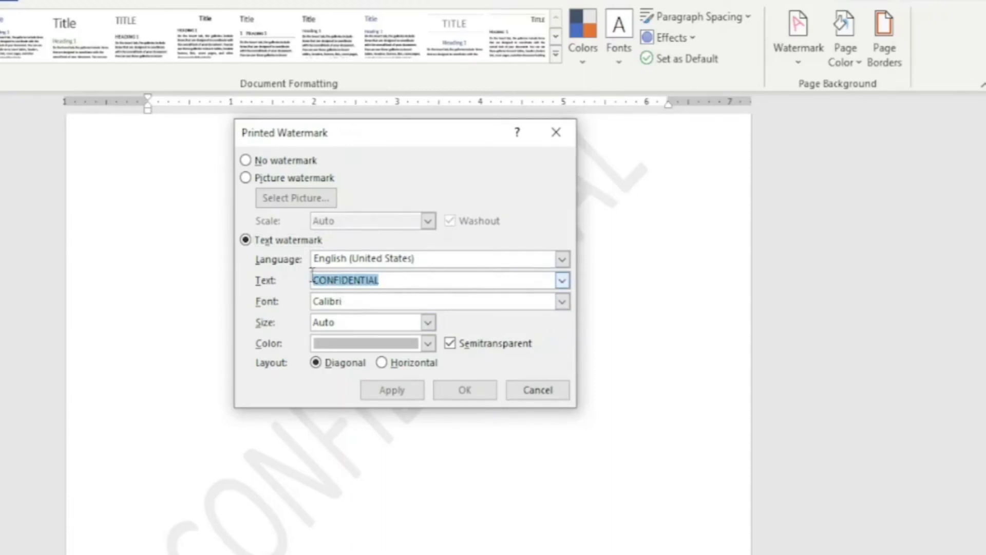
text(mUH)
key(BackSpace)
key(BackSpace)
key(BackSpace)
text(Muhaimen)
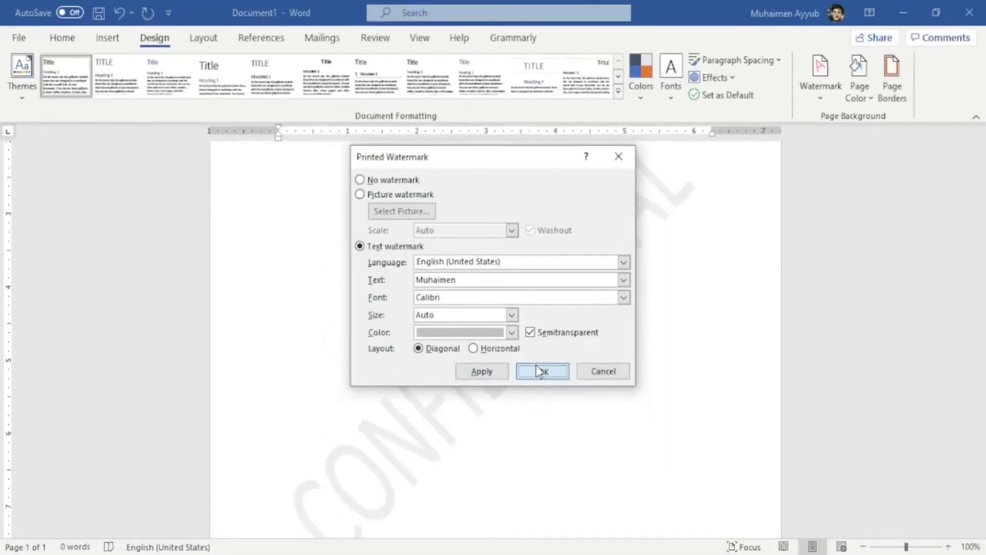
click(465, 390)
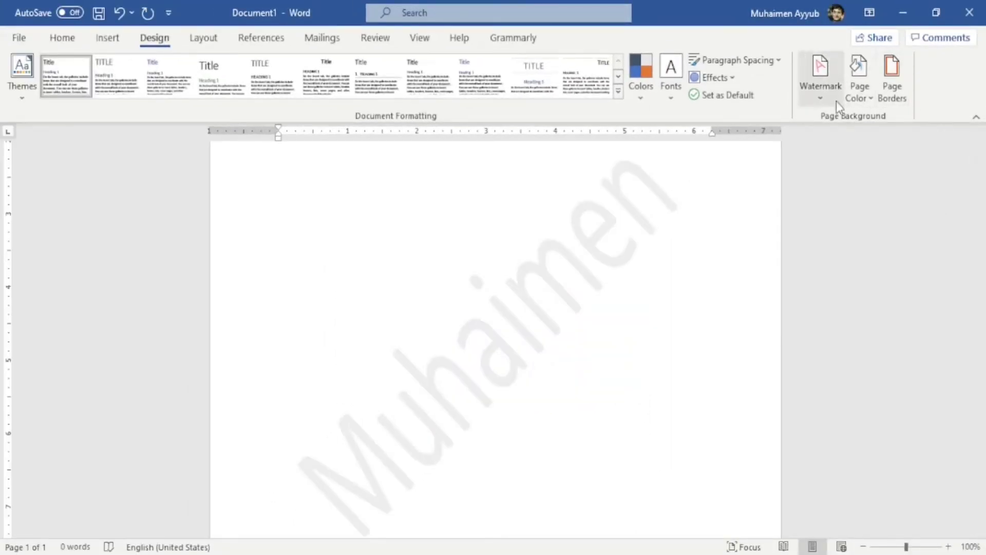
Remove the watermark, apply the olive page colour #9B9765, then undo it back to white
click(821, 100)
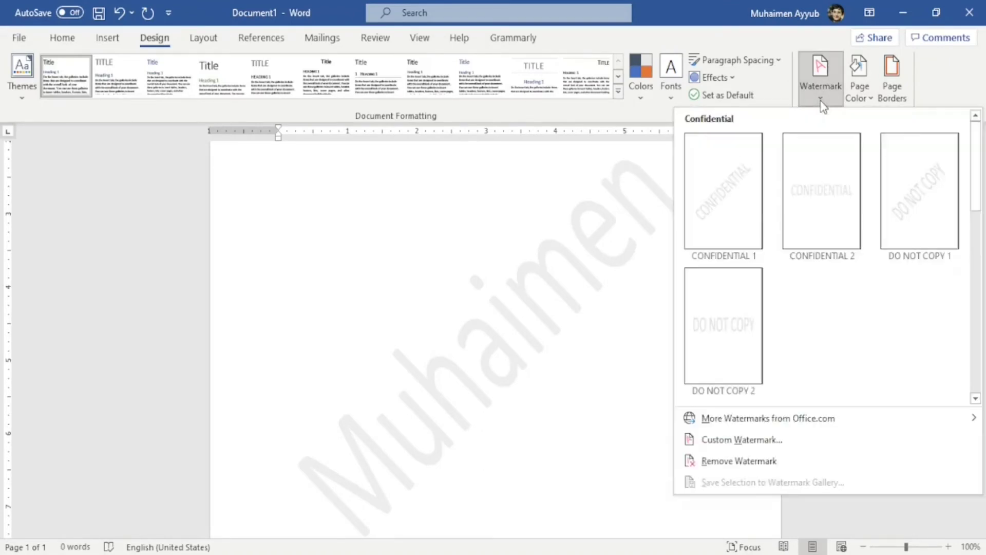
click(738, 463)
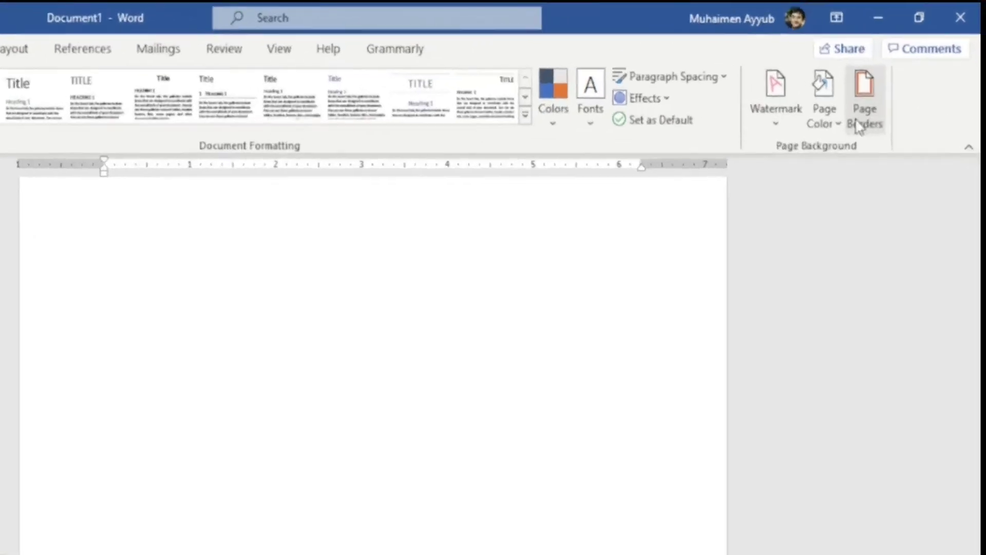
click(867, 98)
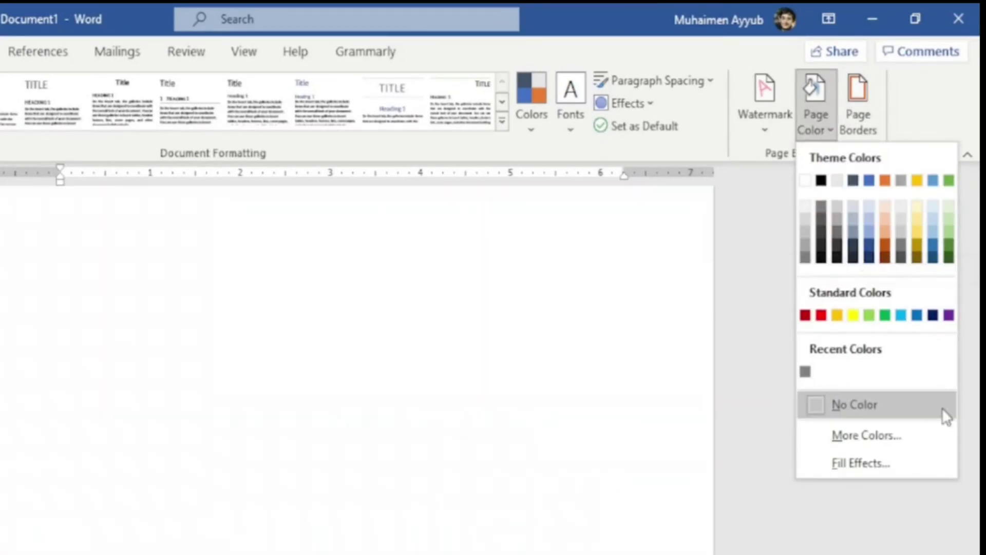
click(908, 435)
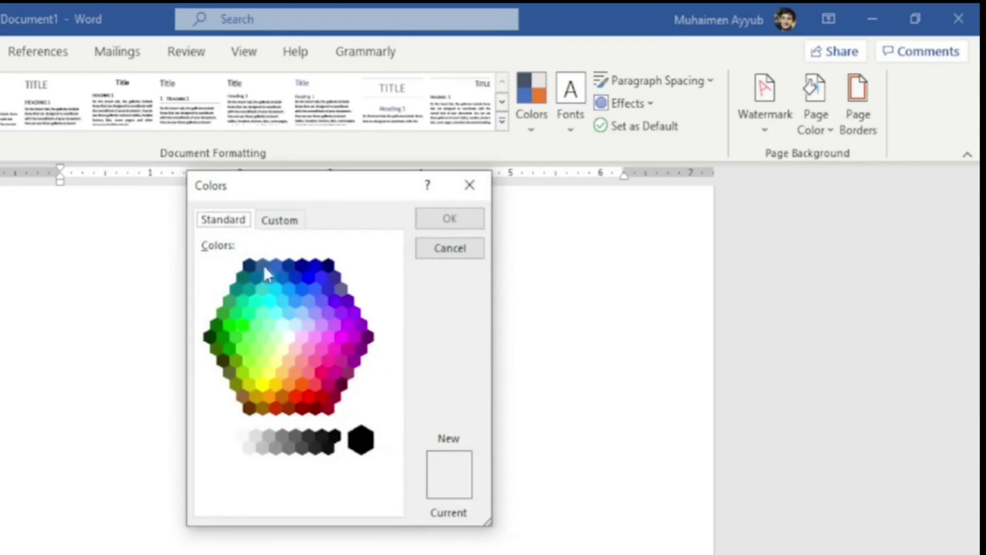
click(278, 221)
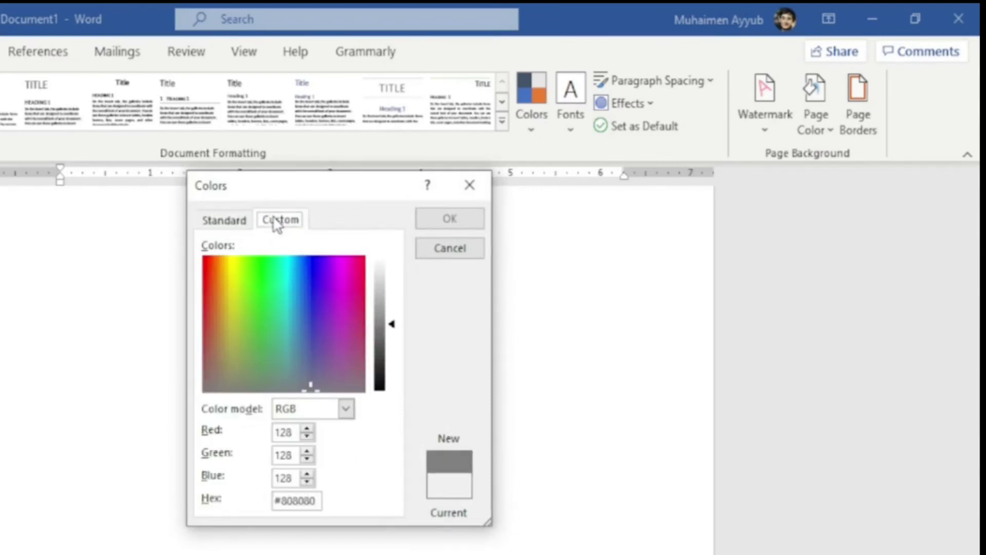
click(343, 315)
click(229, 352)
click(225, 362)
click(225, 363)
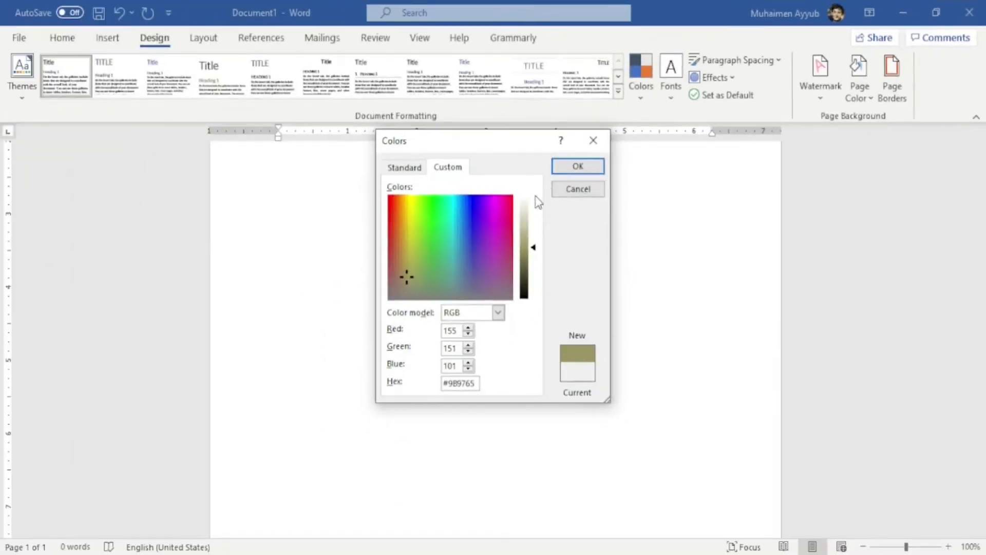
click(457, 215)
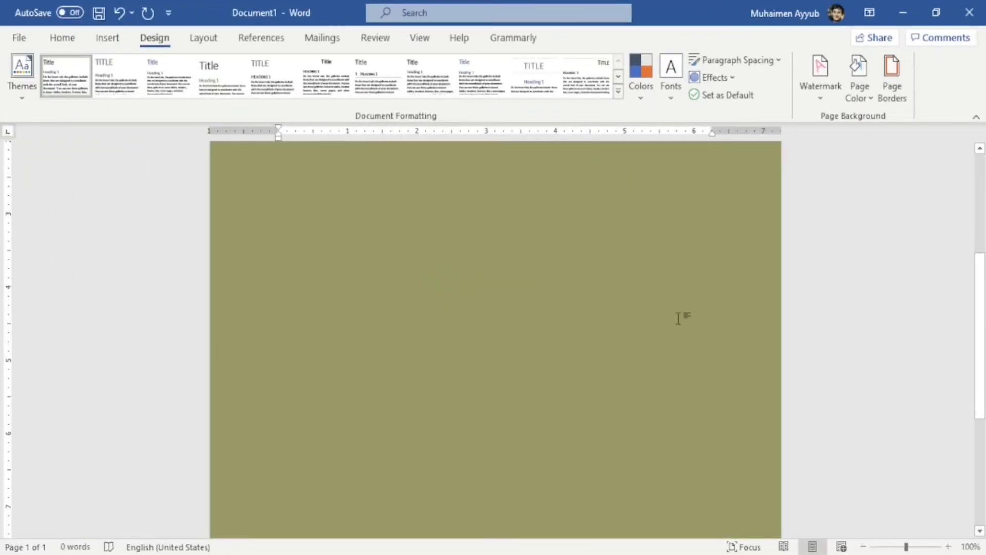
key(ctrl+z)
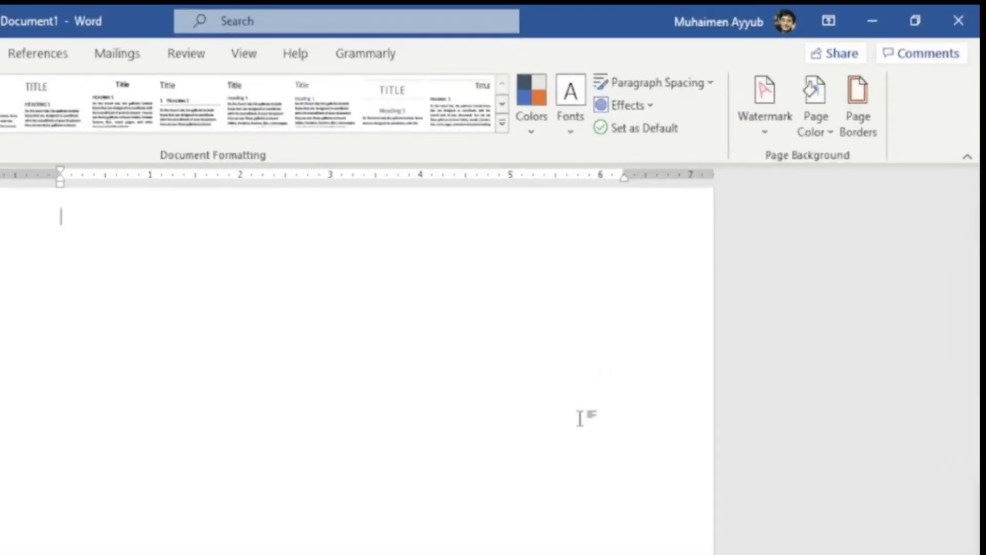
click(851, 124)
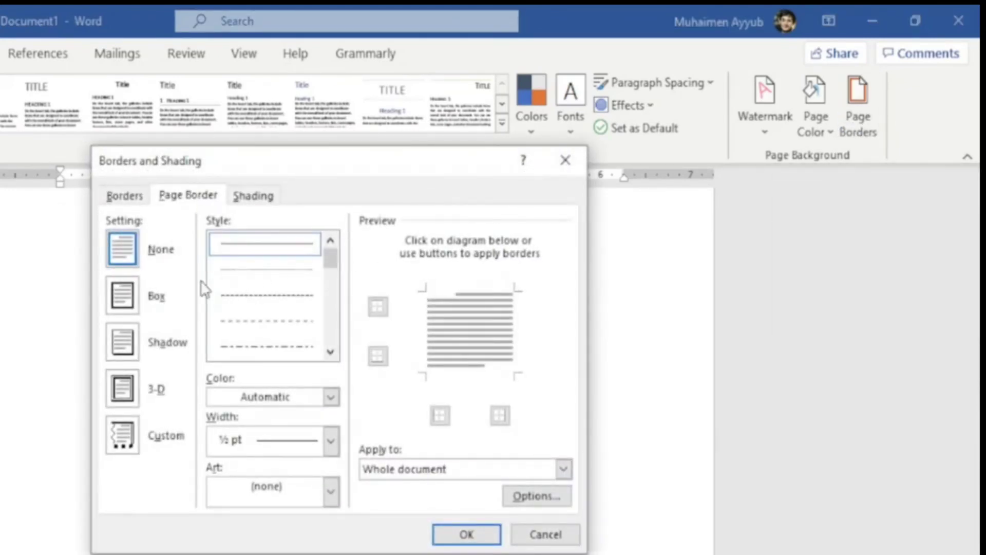
click(127, 294)
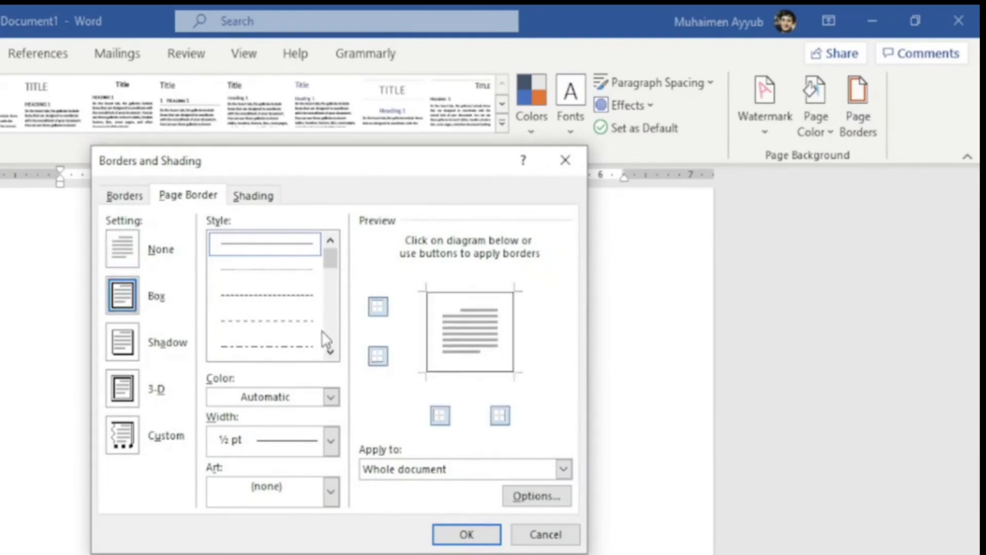
click(330, 352)
click(330, 352)
click(331, 351)
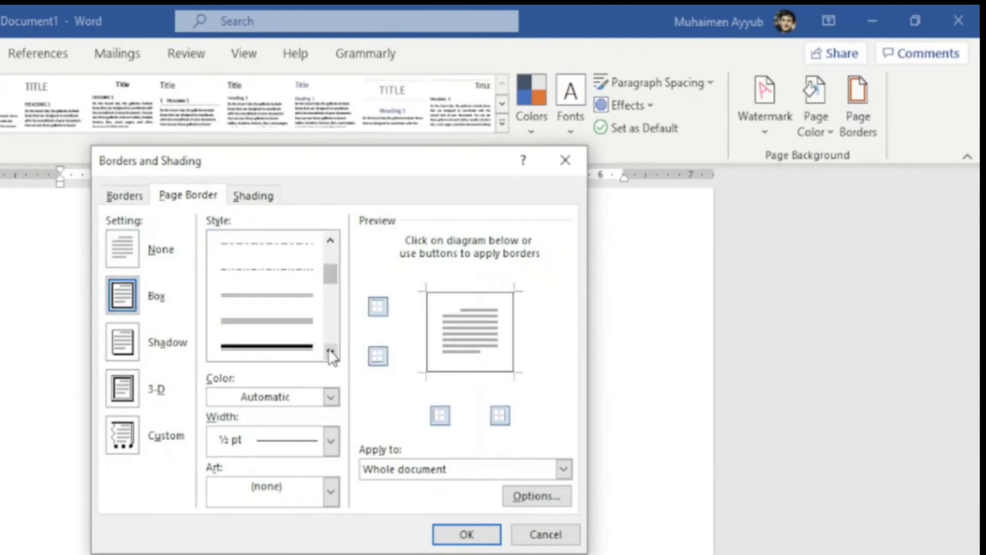
click(276, 297)
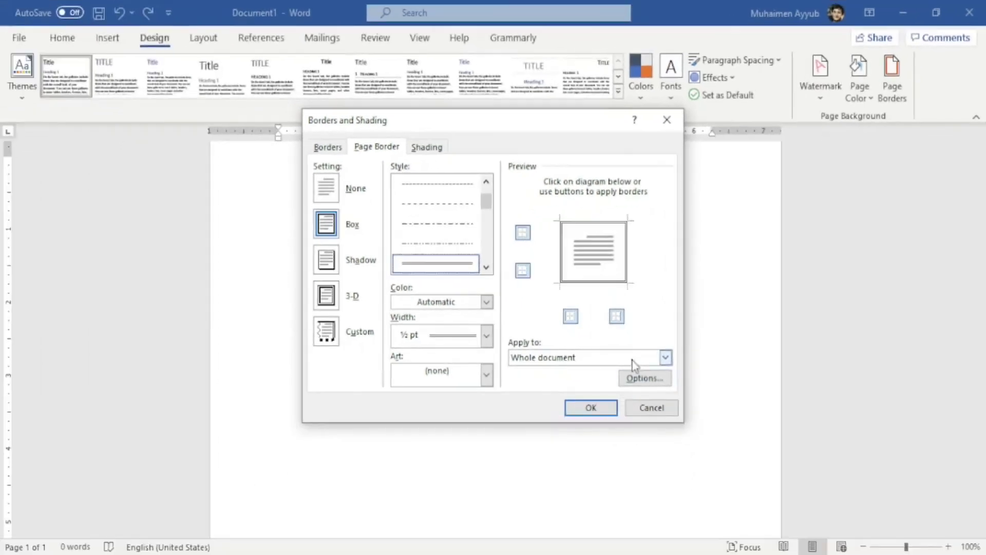
click(609, 408)
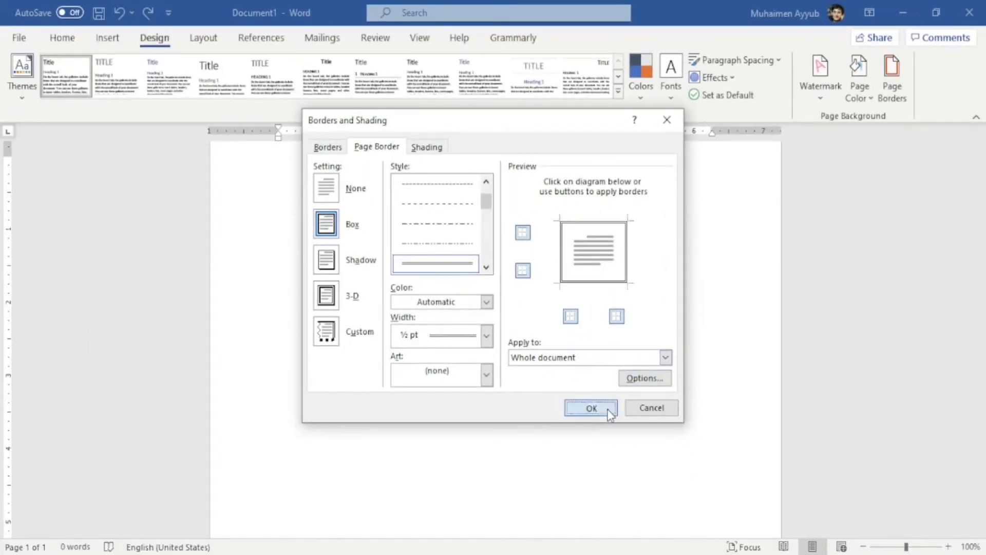
scroll(495, 334, up, 1)
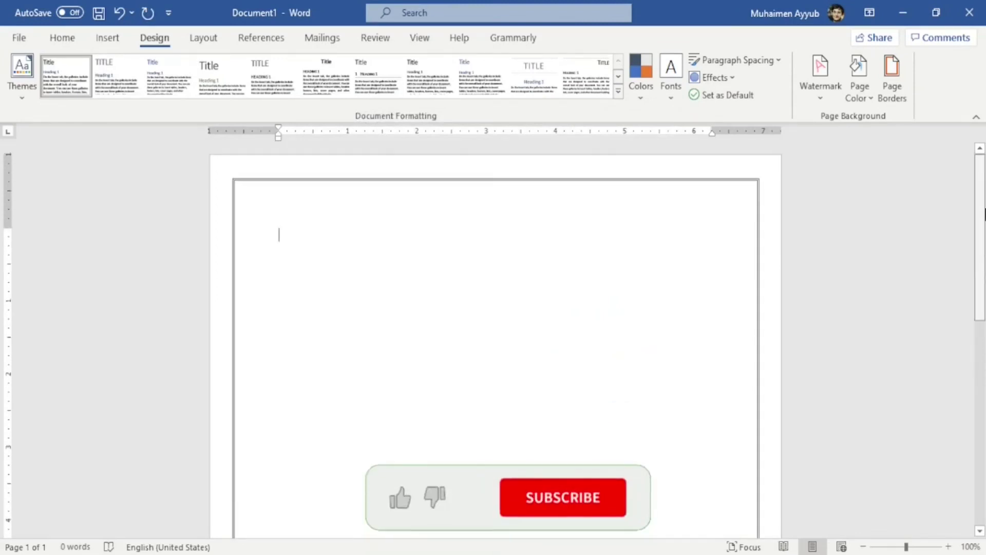
key(ctrl+z)
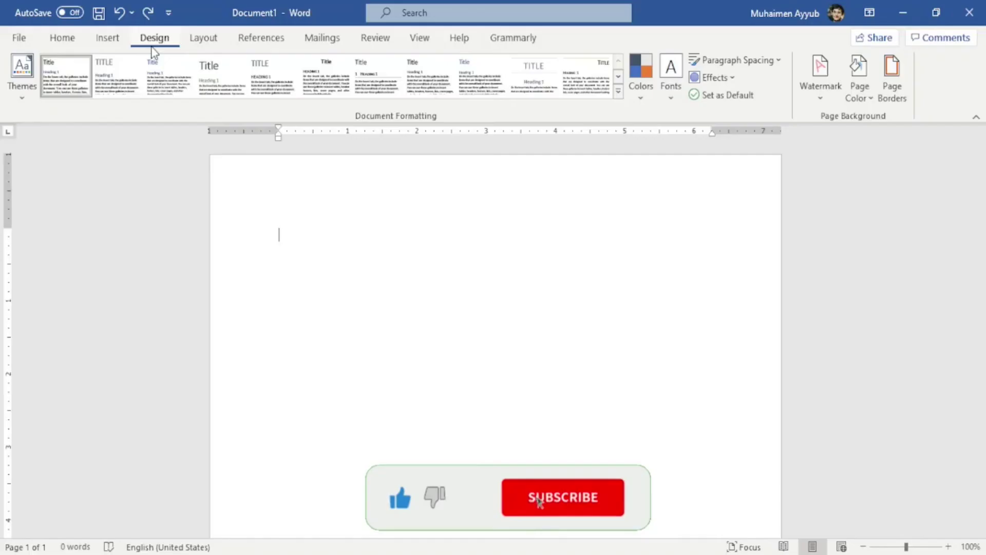
Preview the built-in table of contents layouts on References without inserting one
click(260, 44)
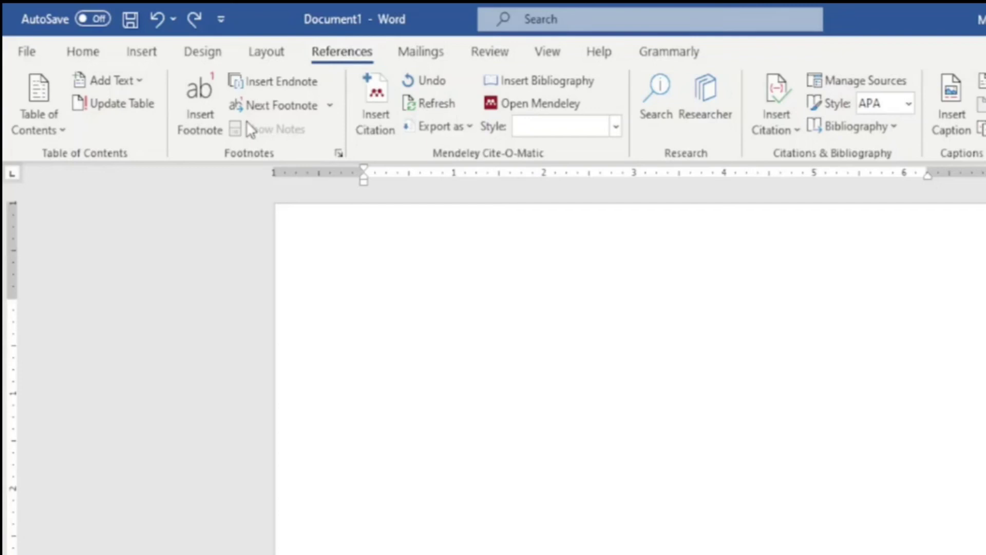
click(59, 132)
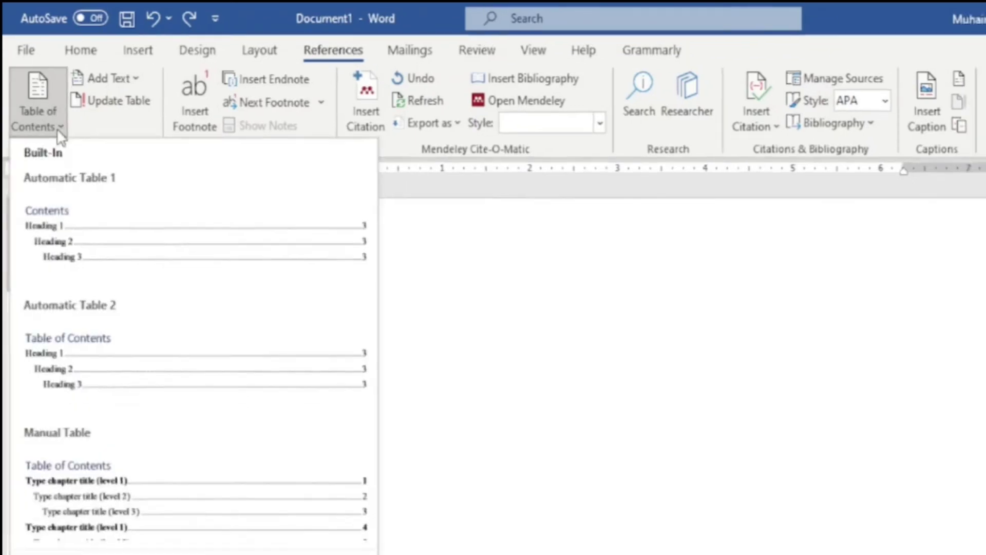
click(59, 128)
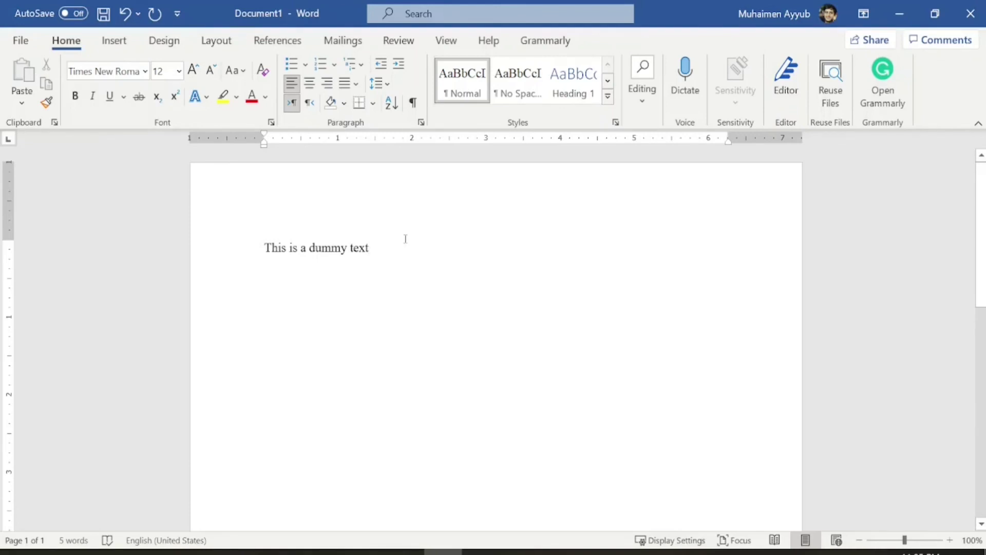
Save the document as Test, a Word .docx in Documents on This PC
click(19, 42)
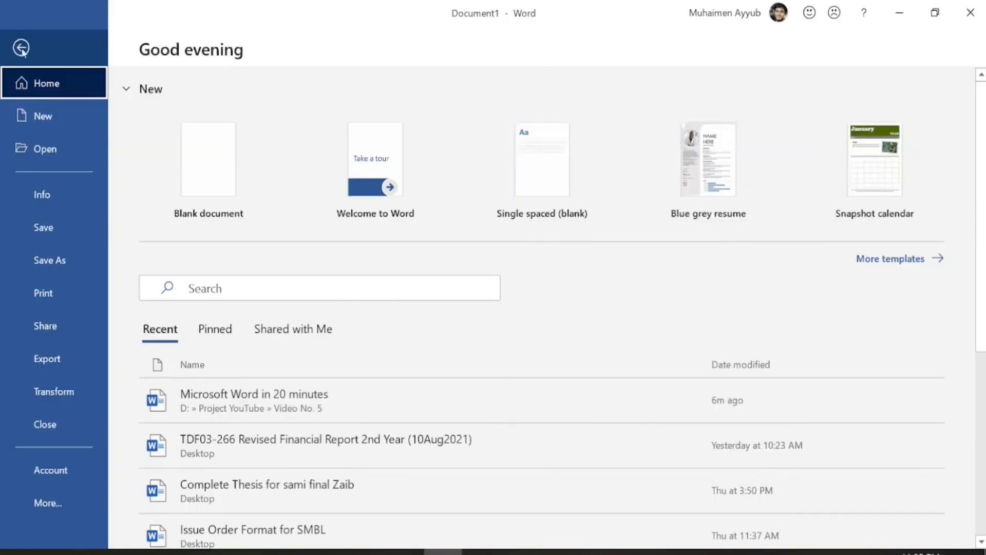
click(69, 263)
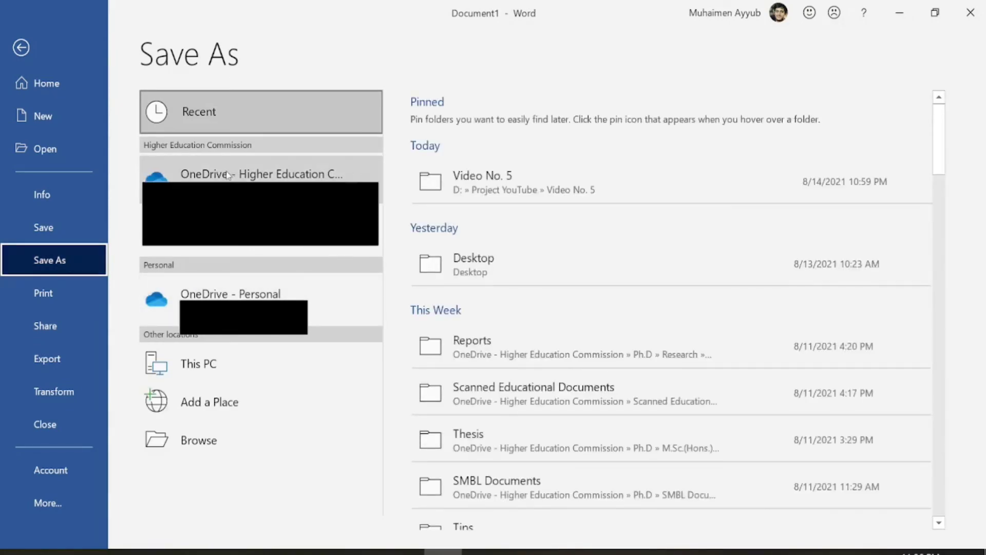
click(230, 367)
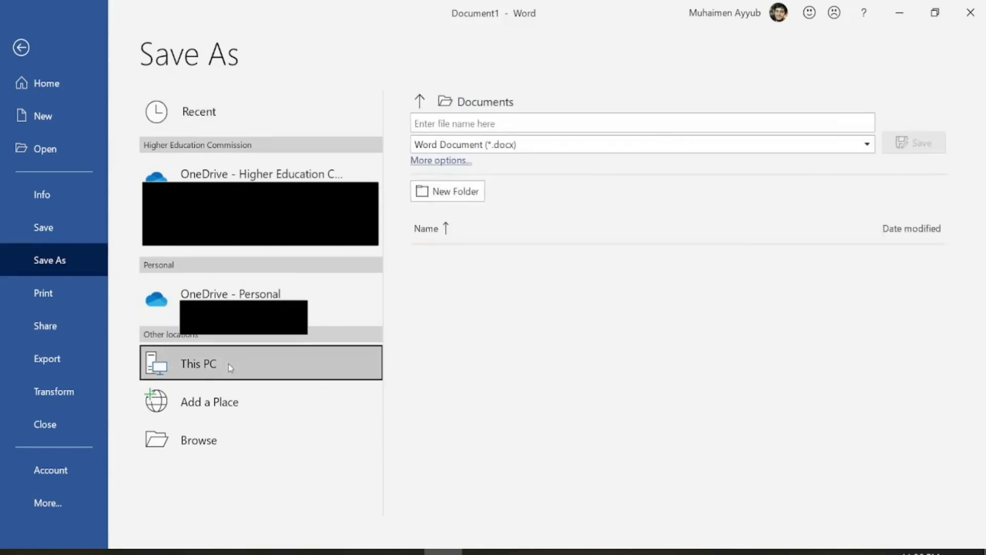
click(479, 123)
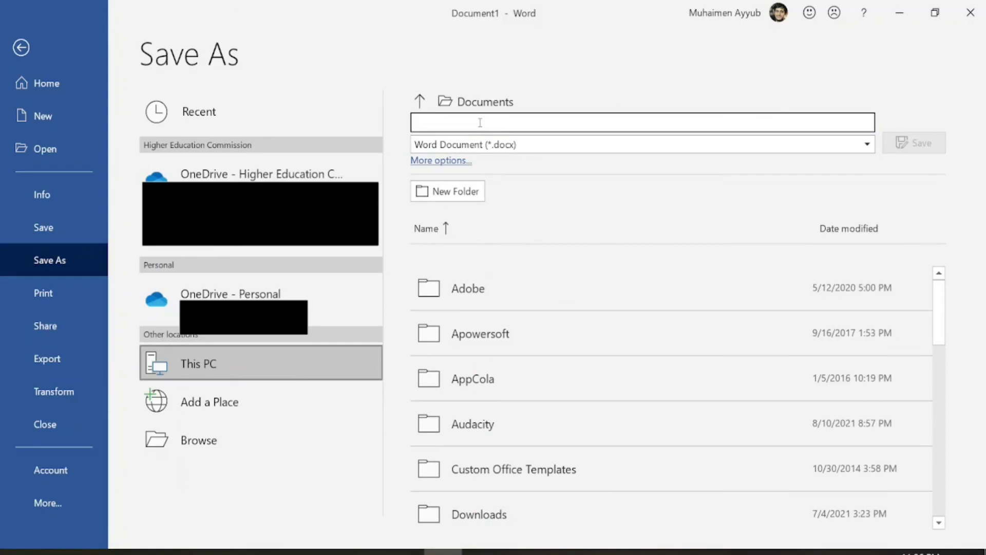
text(Test)
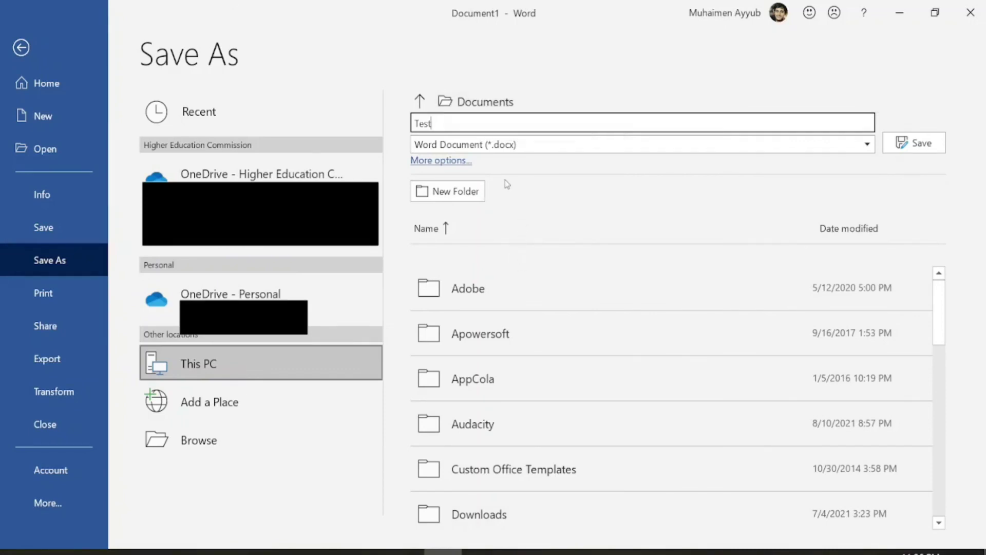
key(Return)
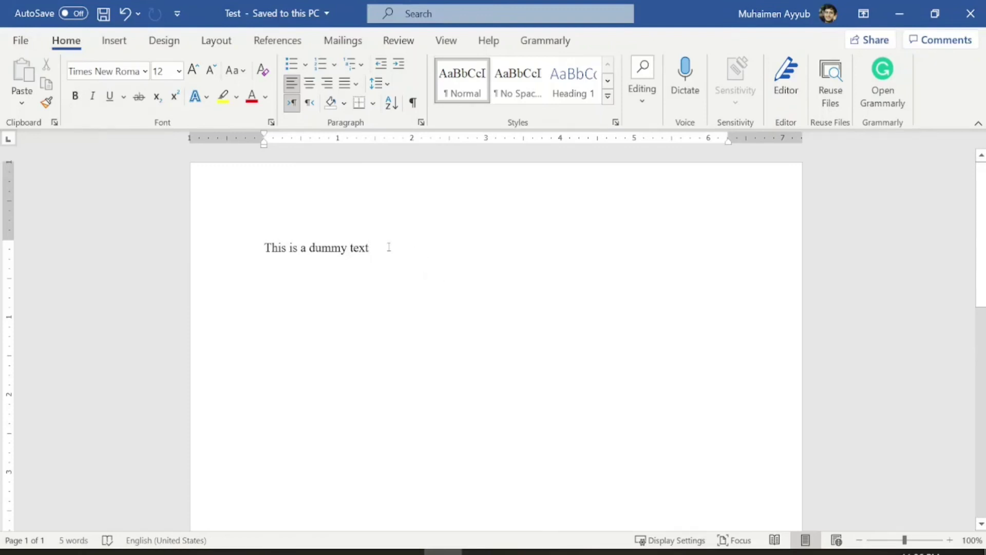
Reopen Save As and set the file type to PDF (*.pdf)
click(20, 41)
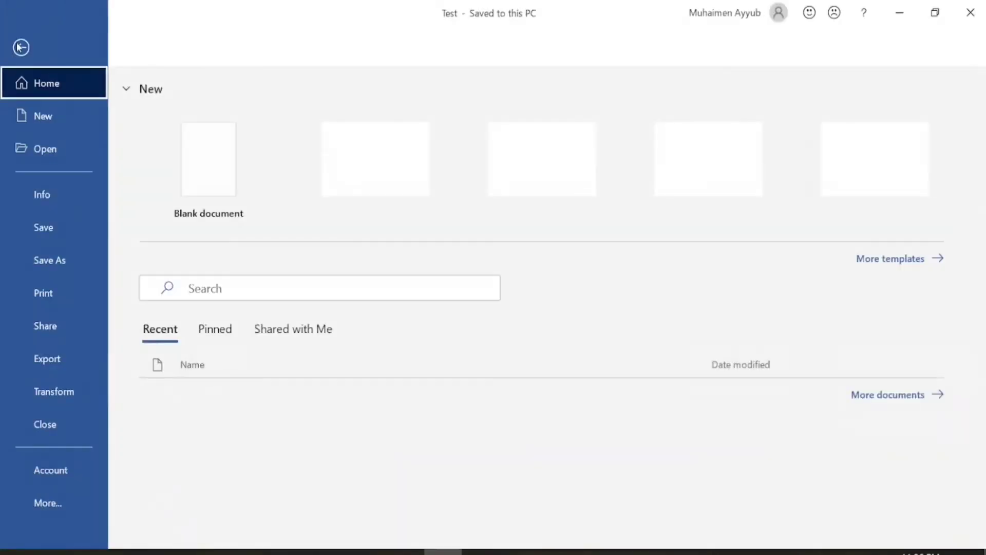
click(57, 261)
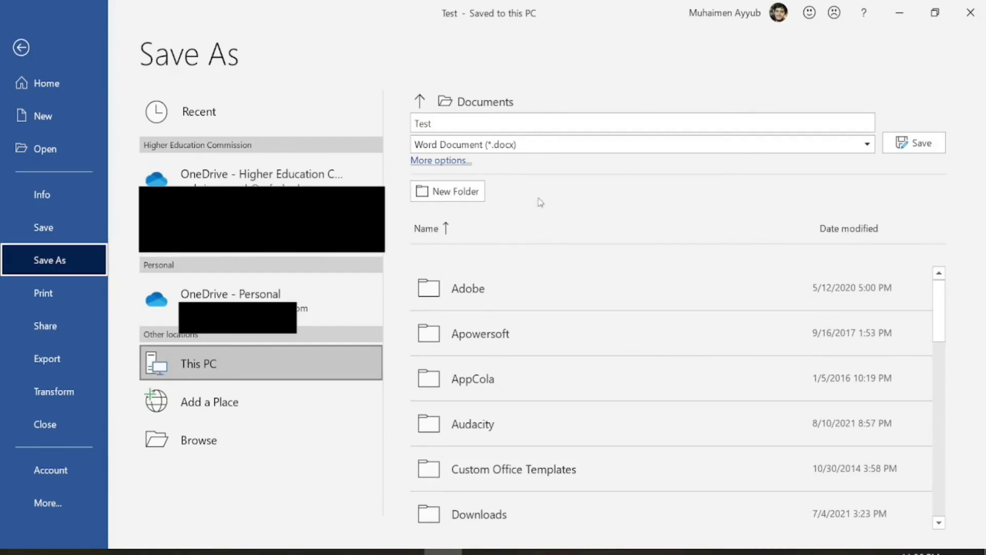
click(867, 145)
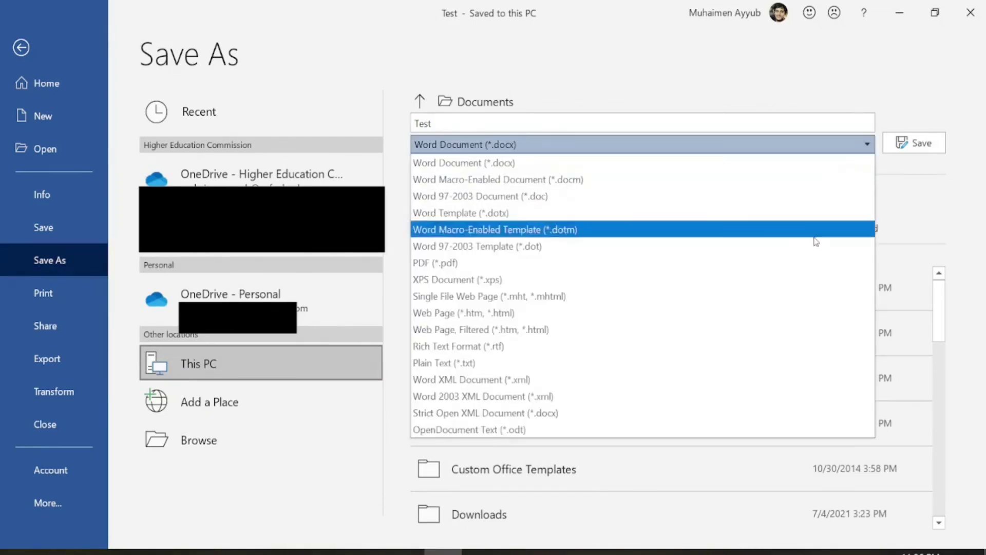
click(810, 268)
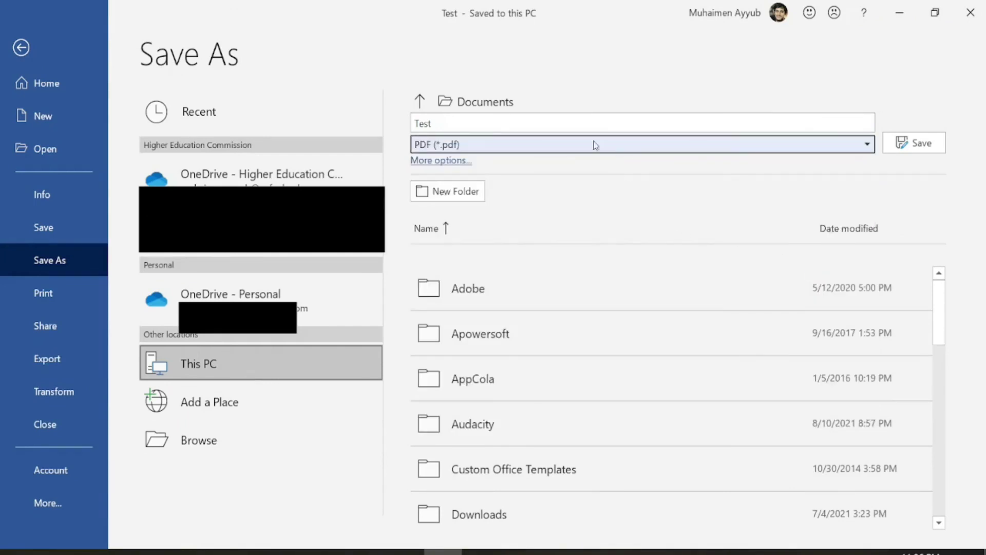